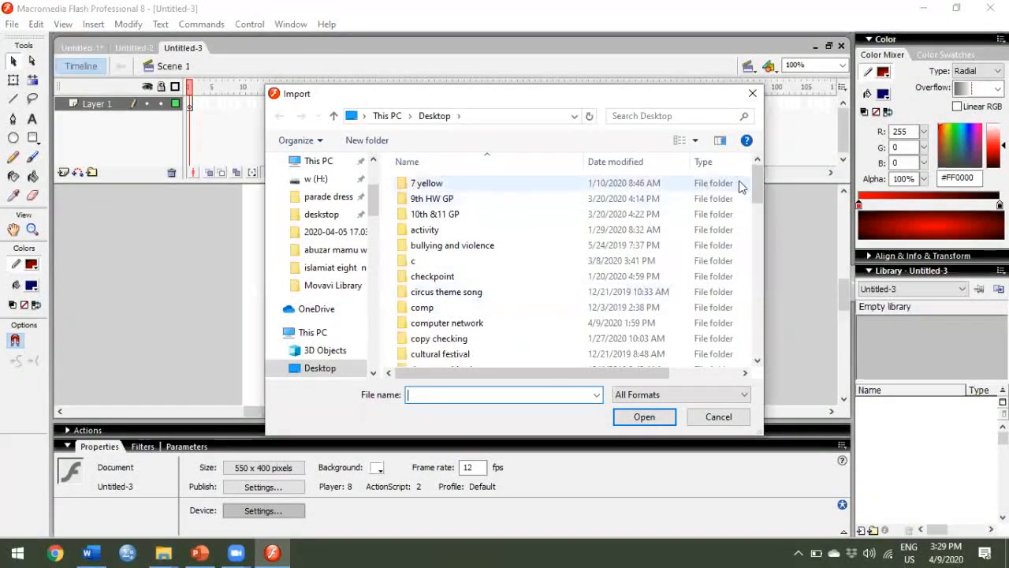
# Look through the Desktop files in the Import dialog and open the deskstop folder
pyautogui.moveTo(759, 180); pyautogui.dragTo(750, 322)
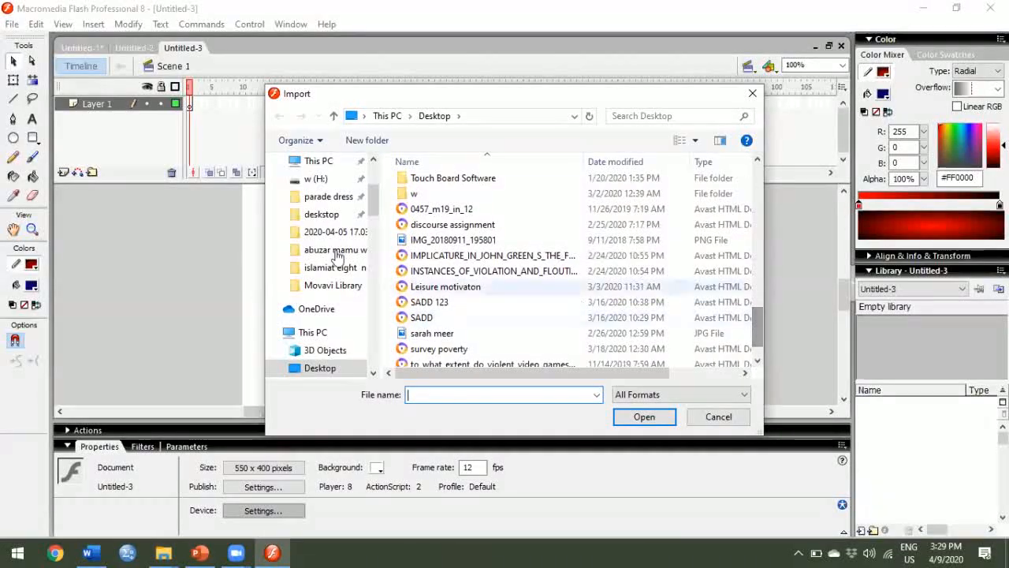
pyautogui.click(321, 217)
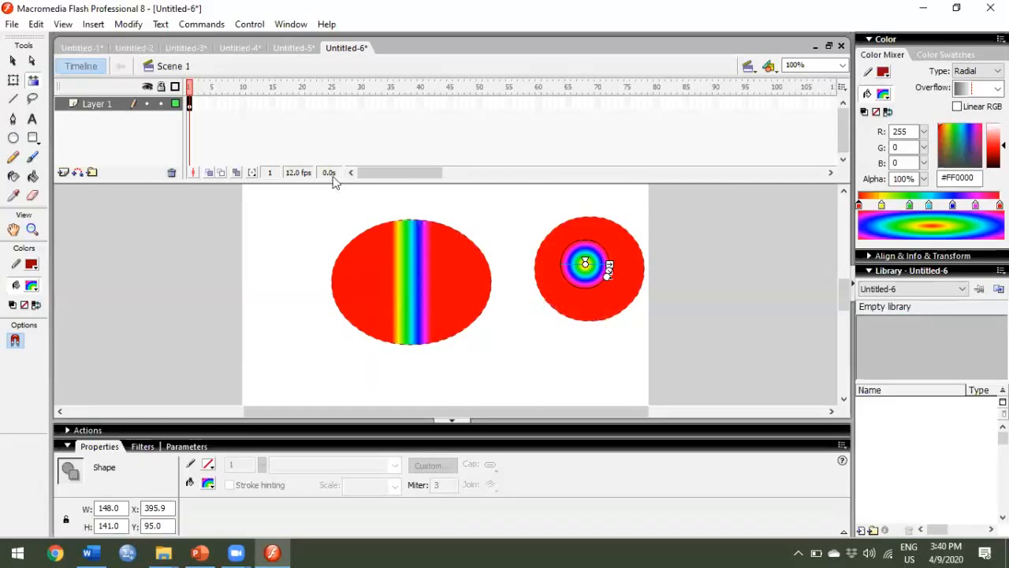
# Switch to PowerPoint and show slide 9 about changing the transparency of an instance
pyautogui.click(19, 25)
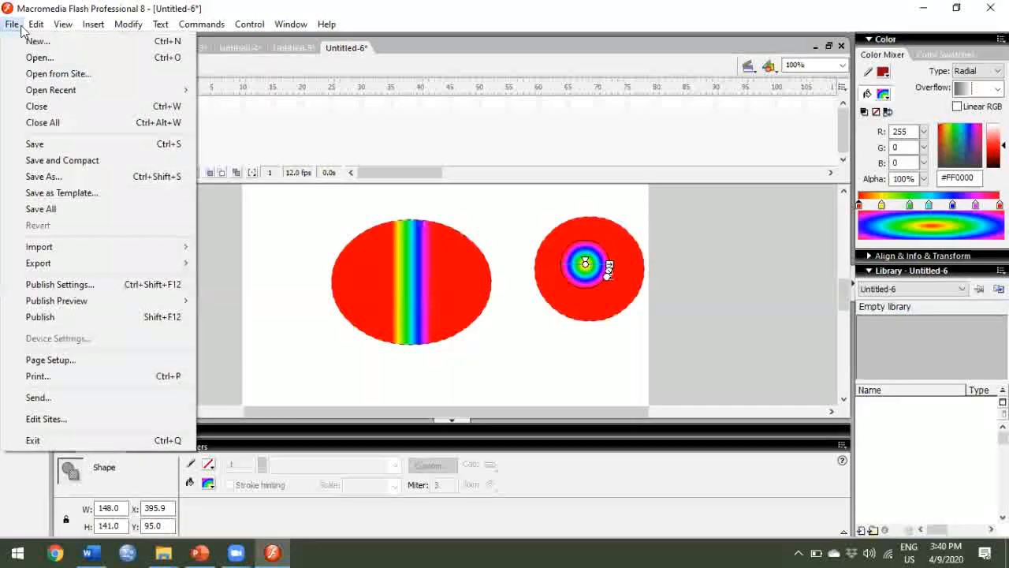
pyautogui.click(201, 552)
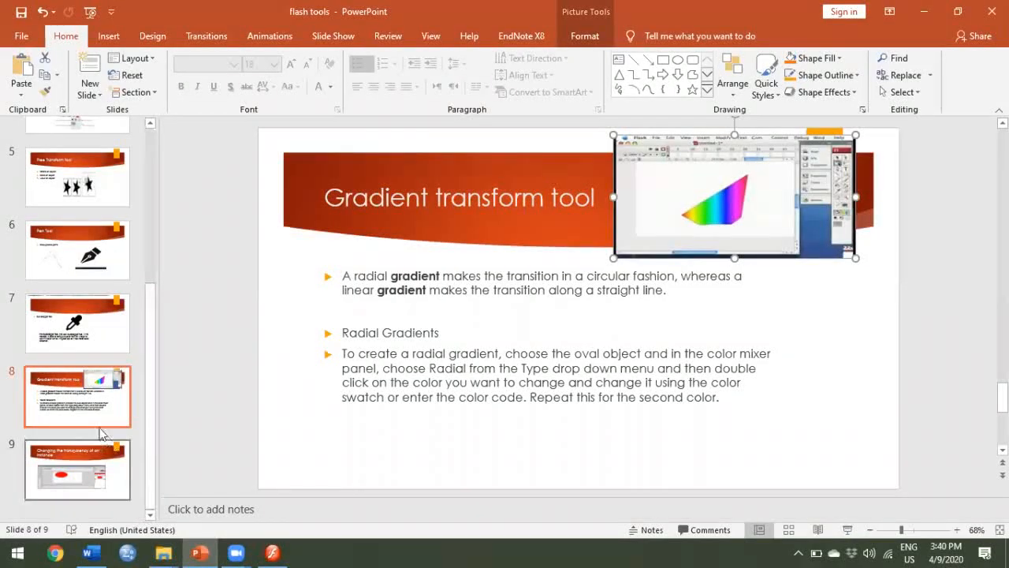
pyautogui.click(94, 479)
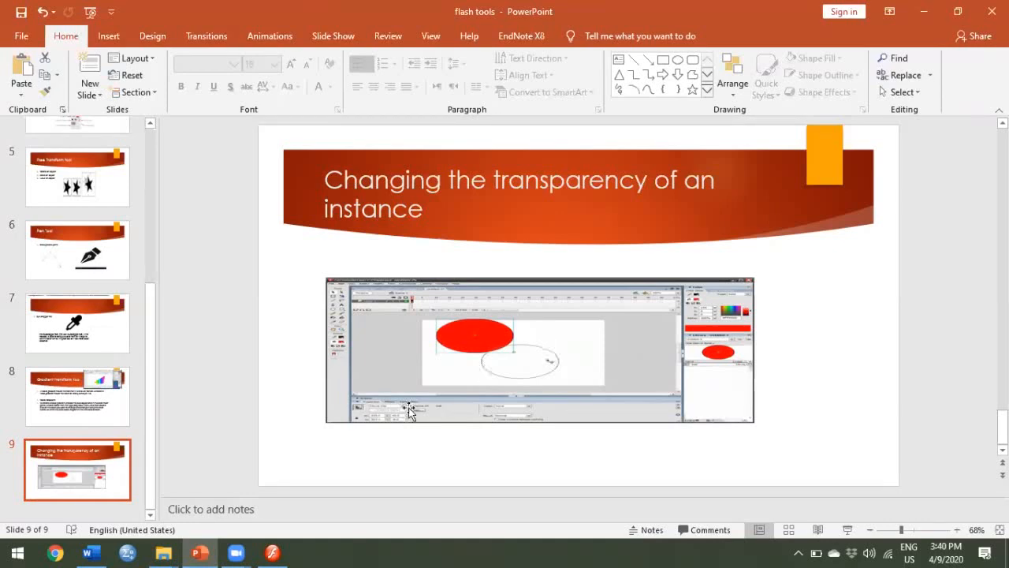
# Switch back to Macromedia Flash and create a new Flash Document
pyautogui.click(272, 552)
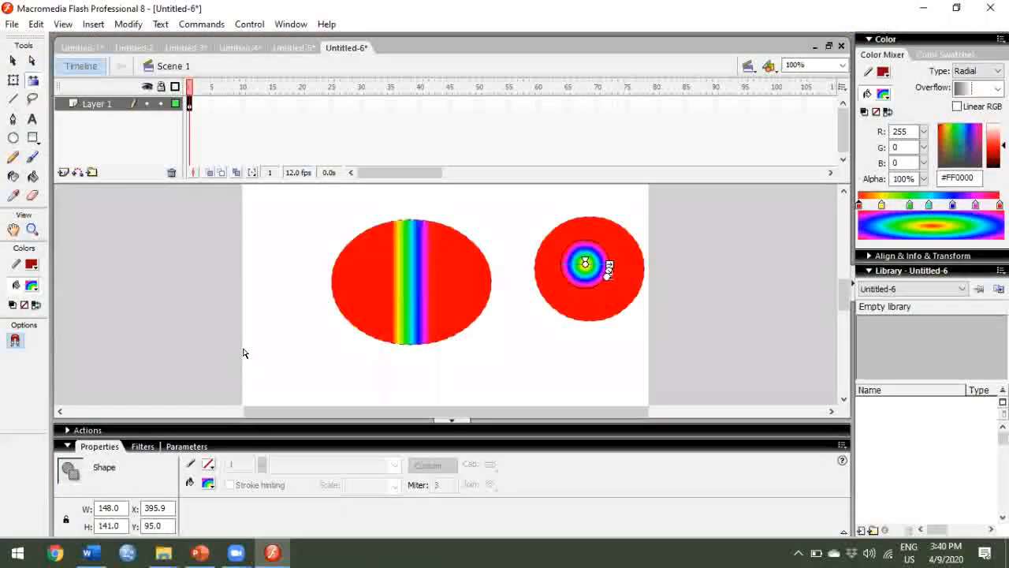
pyautogui.click(12, 24)
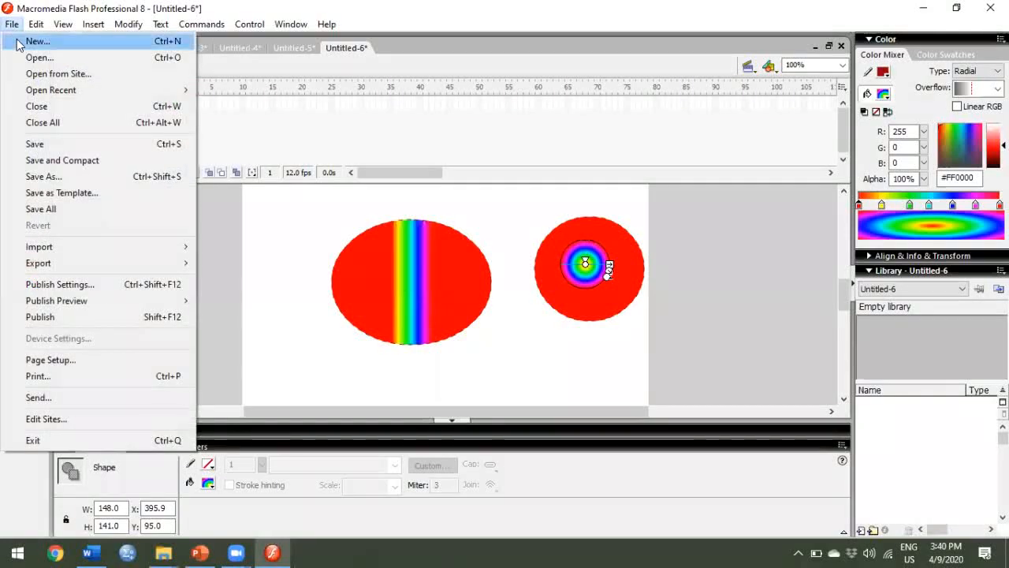
pyautogui.click(20, 41)
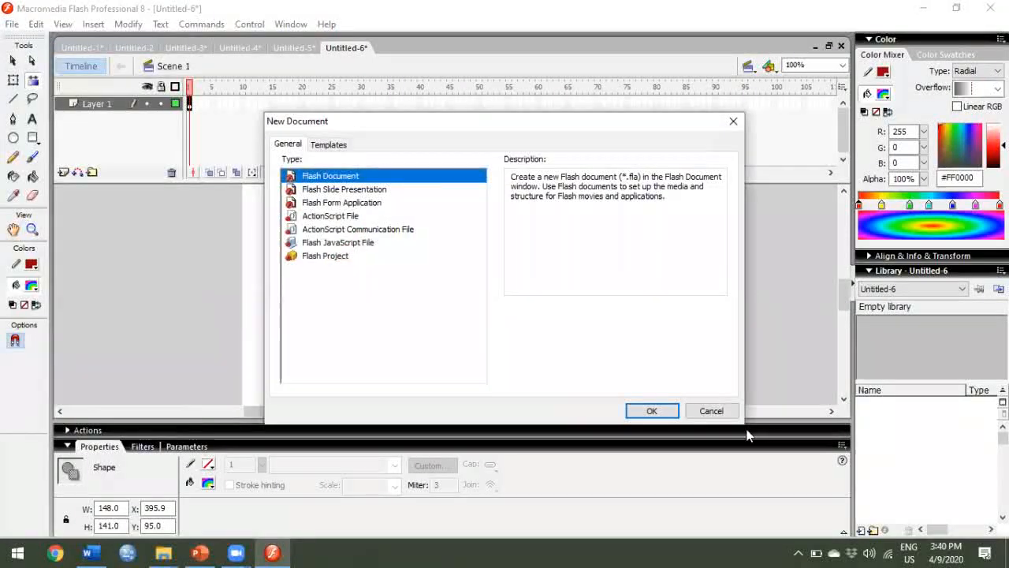
pyautogui.click(645, 410)
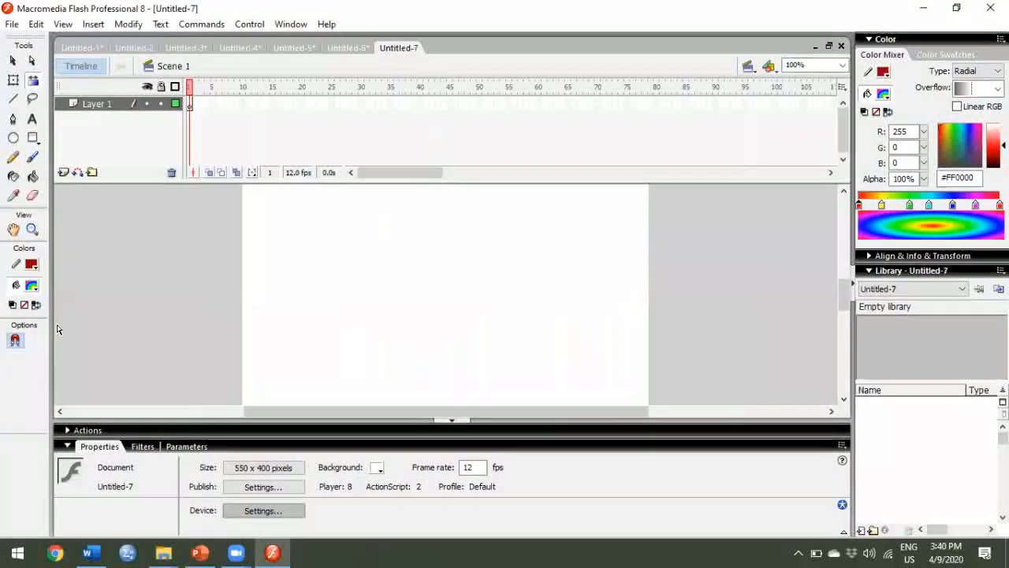
# Draw an oval about 138 by 155 px with the red-to-black radial gradient fill, left of the stage's centre
pyautogui.click(31, 286)
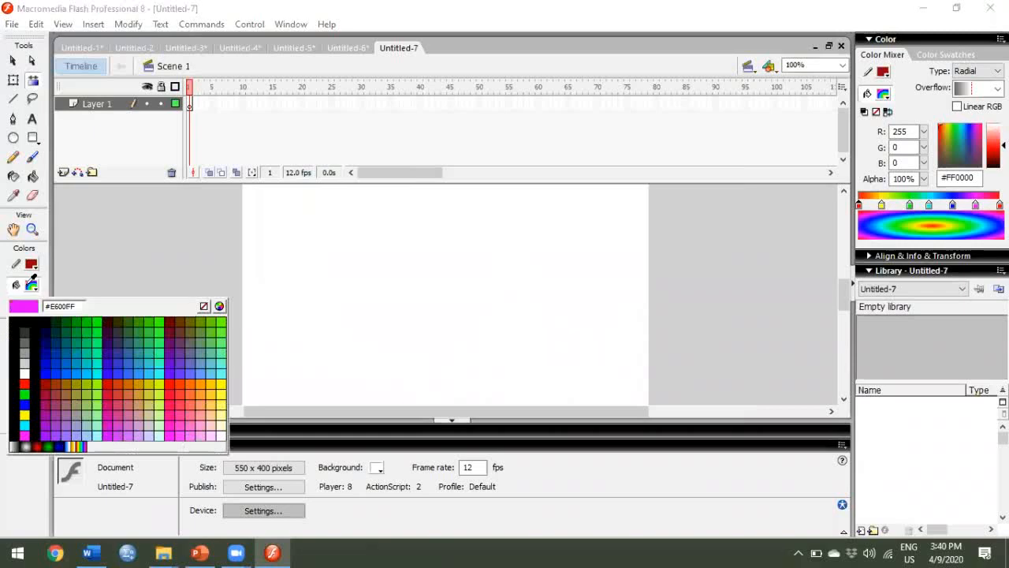
pyautogui.click(36, 446)
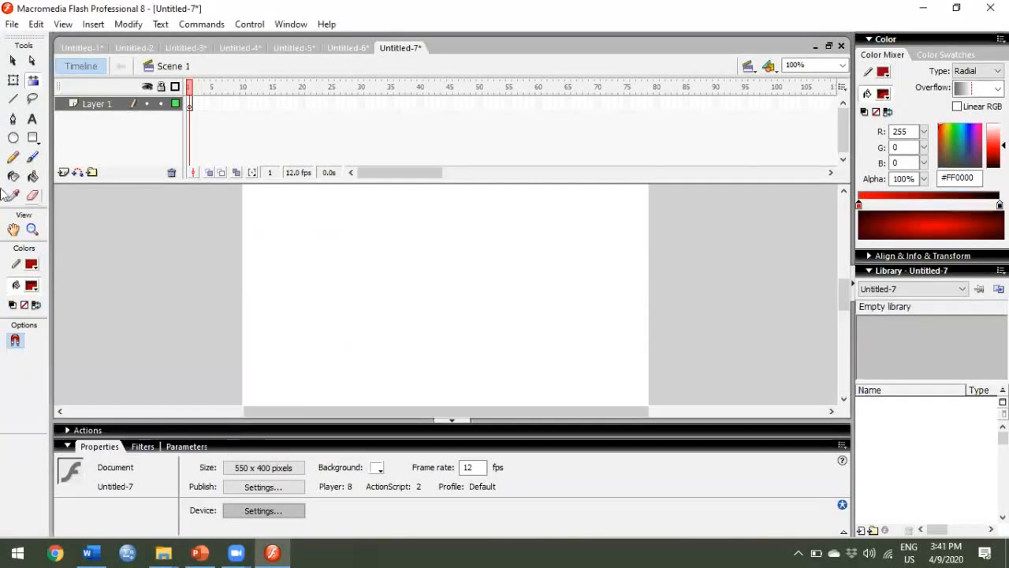
pyautogui.click(13, 137)
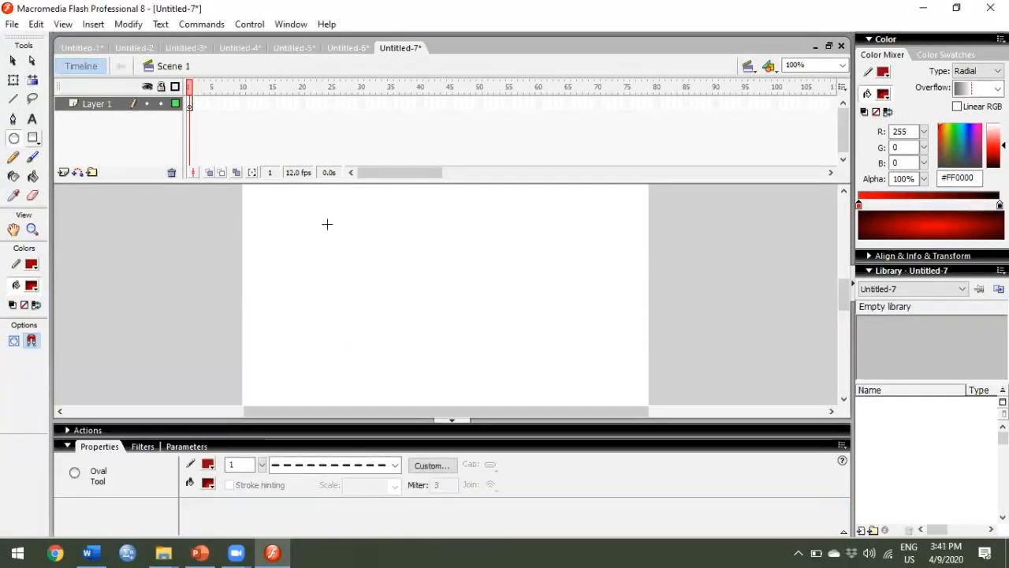
pyautogui.moveTo(327, 224); pyautogui.dragTo(429, 337)
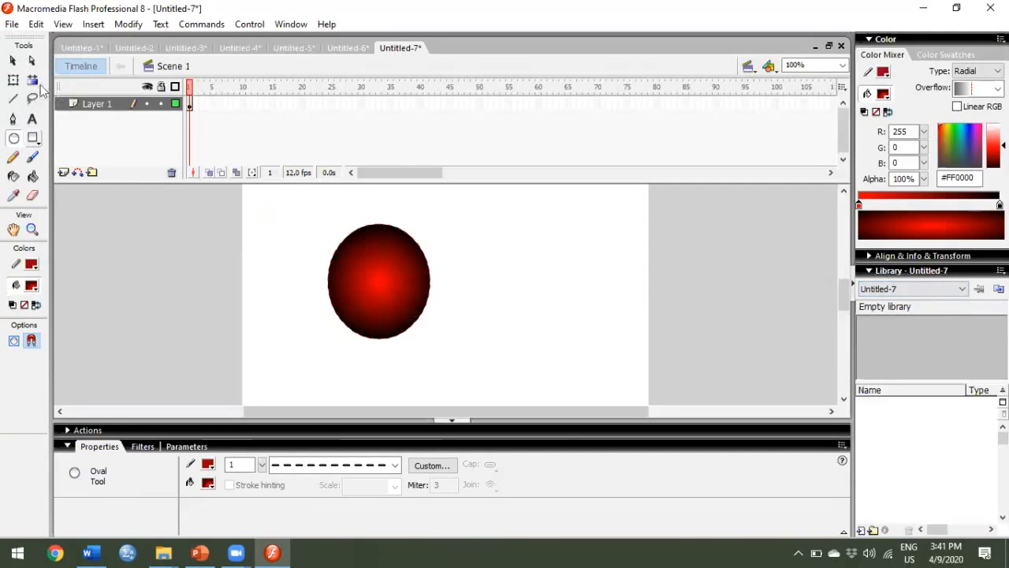
# Convert the oval's gradient fill into a symbol of type Graphic
pyautogui.click(13, 63)
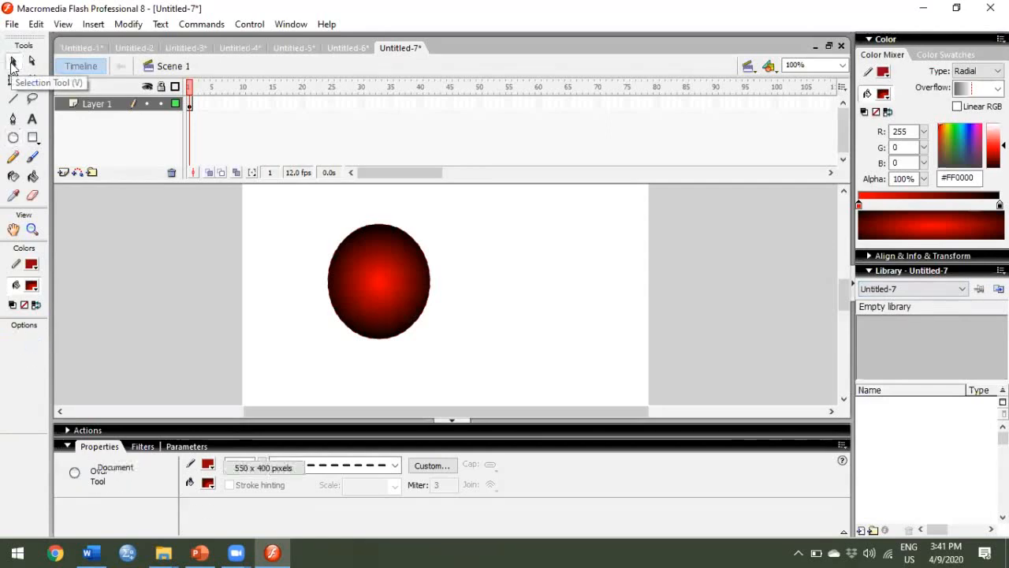
pyautogui.rightClick(363, 259)
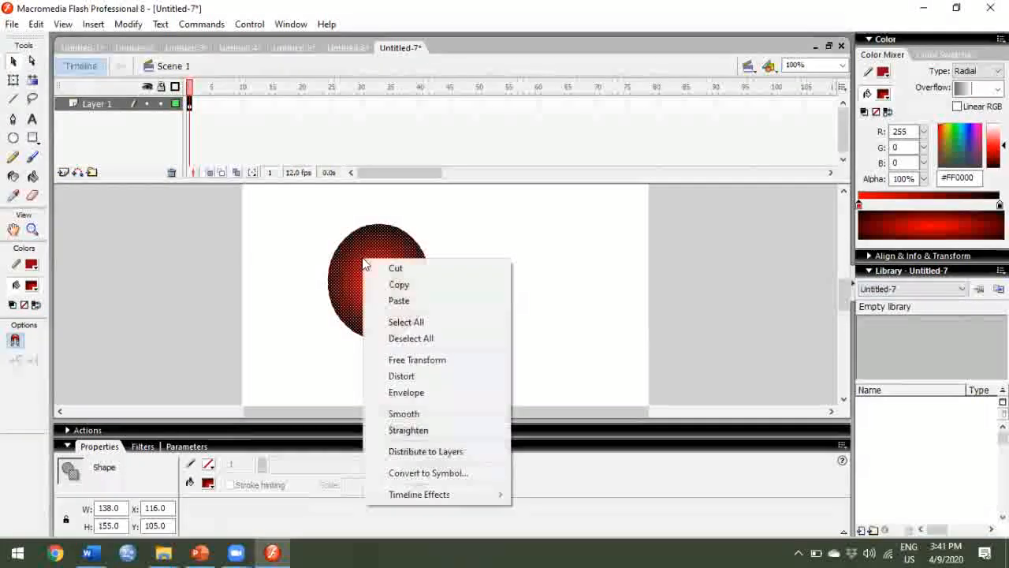
pyautogui.click(425, 472)
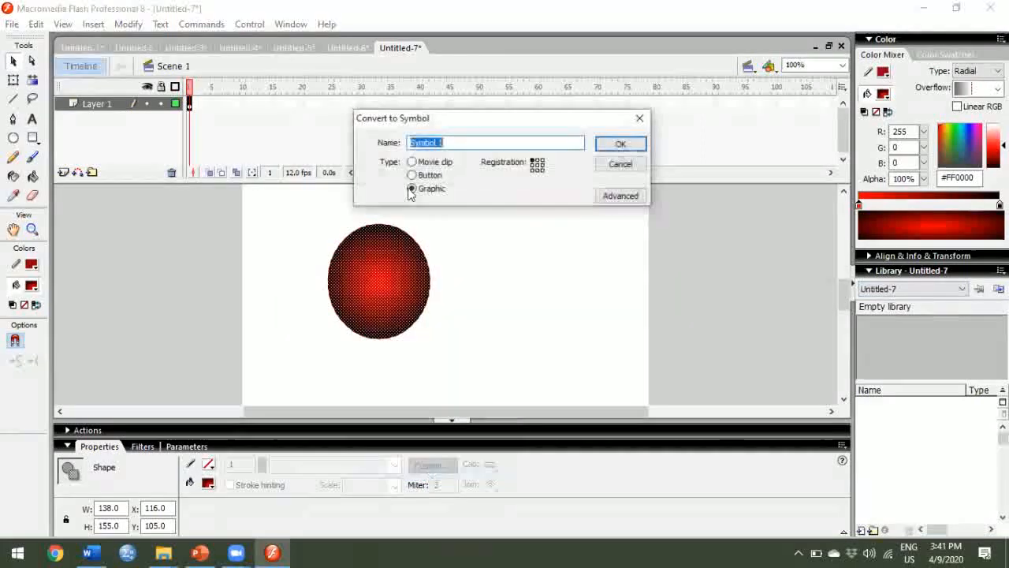
pyautogui.click(629, 145)
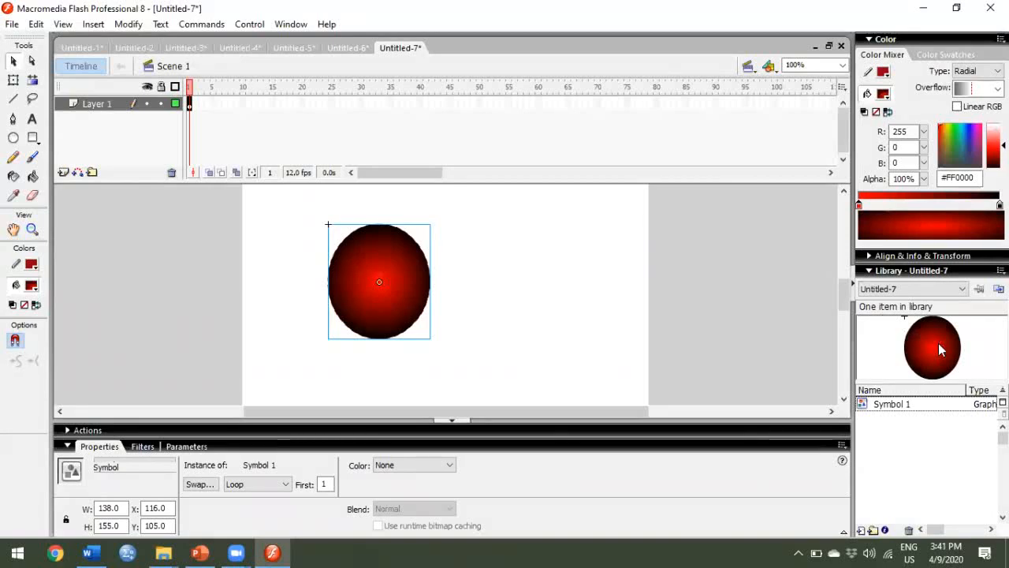
# Place three more instances of the oval symbol from the library on the stage around the original
pyautogui.moveTo(939, 344); pyautogui.dragTo(932, 345)
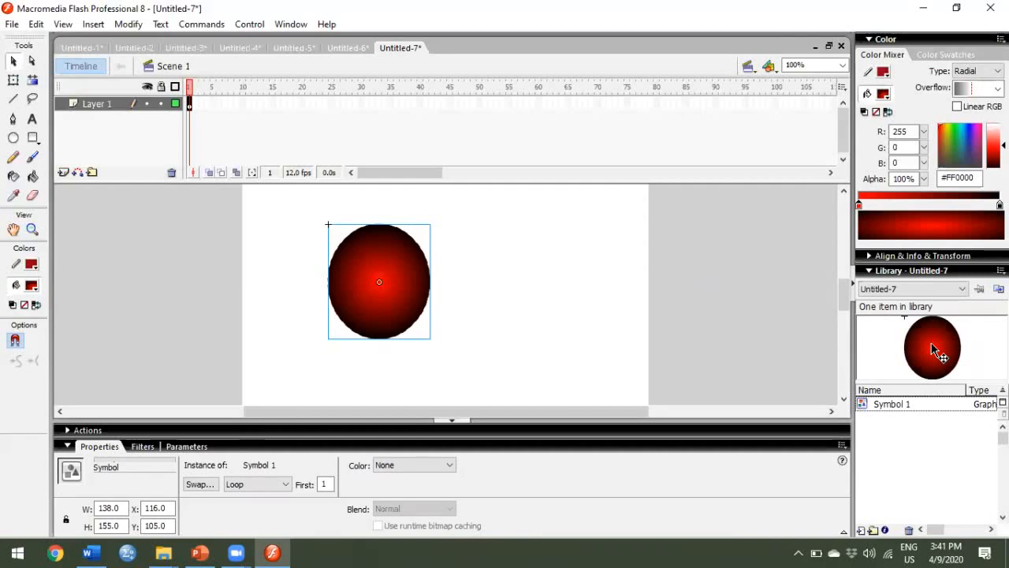
pyautogui.moveTo(933, 347); pyautogui.dragTo(447, 258)
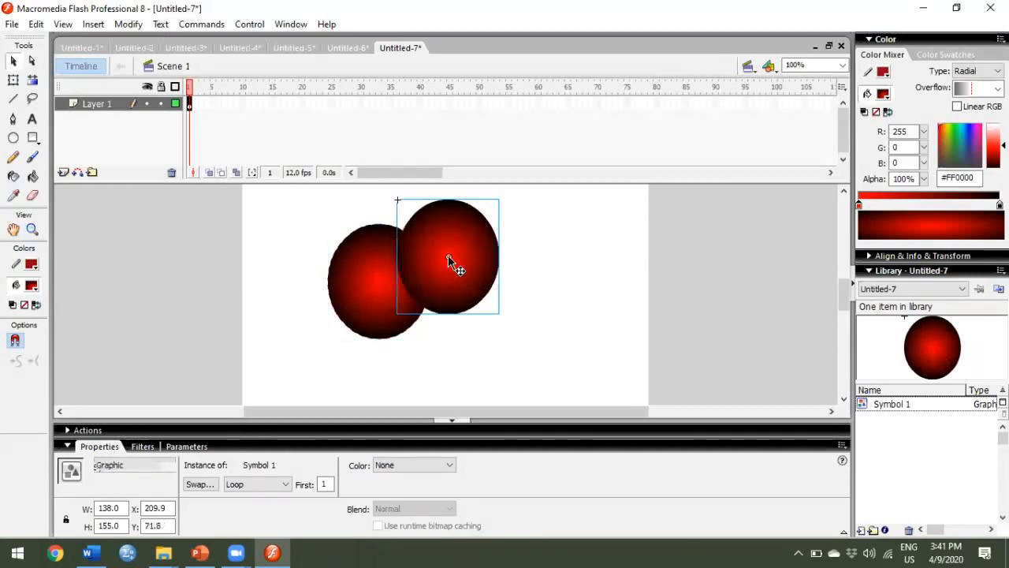
pyautogui.moveTo(926, 355); pyautogui.dragTo(602, 292)
pyautogui.moveTo(938, 361); pyautogui.dragTo(483, 360)
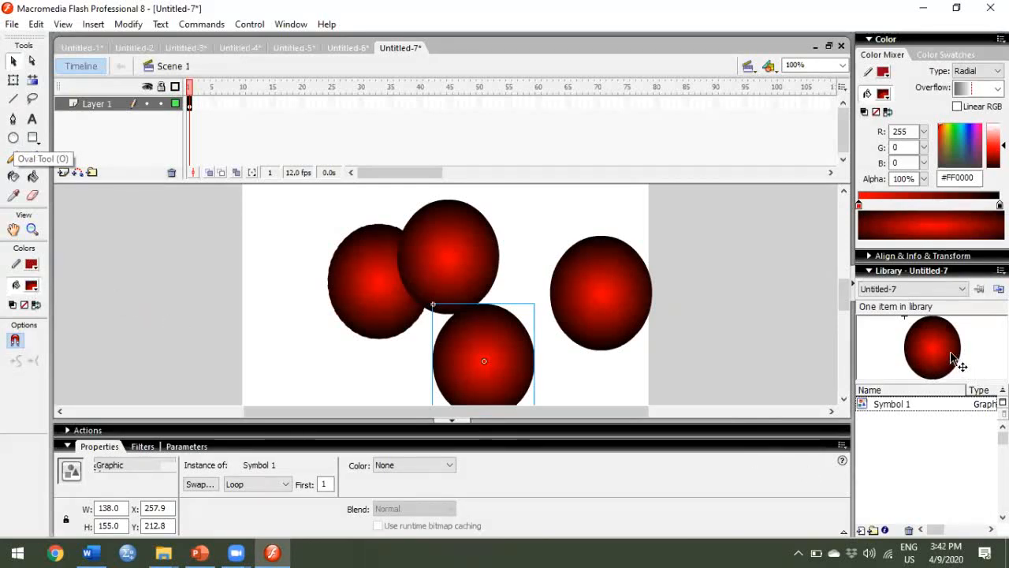
pyautogui.moveTo(953, 354); pyautogui.dragTo(541, 284)
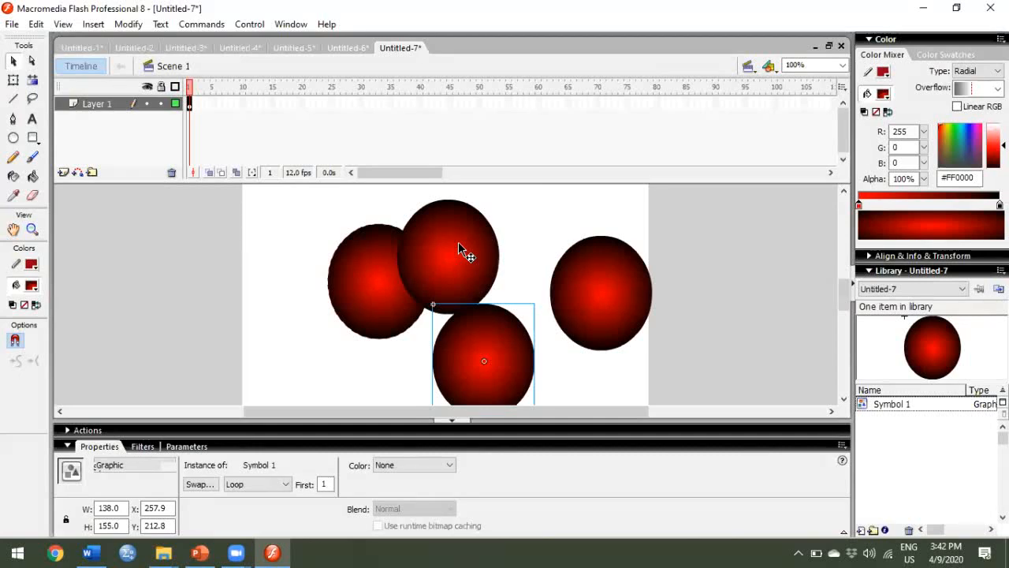
# Apply a yellow Tint colour effect to the leftmost oval instance and set its strength to 91%
pyautogui.click(371, 281)
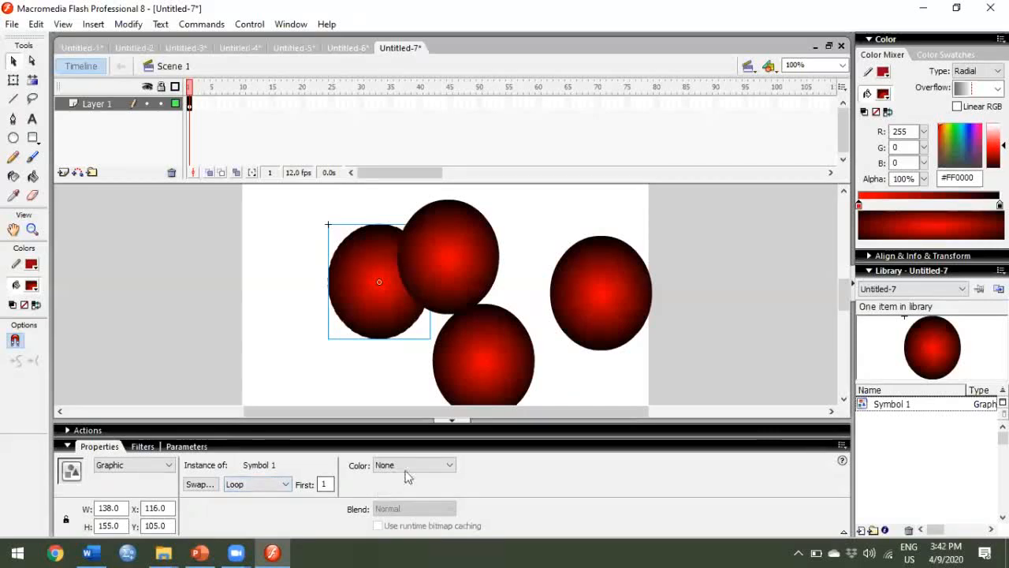
pyautogui.click(450, 465)
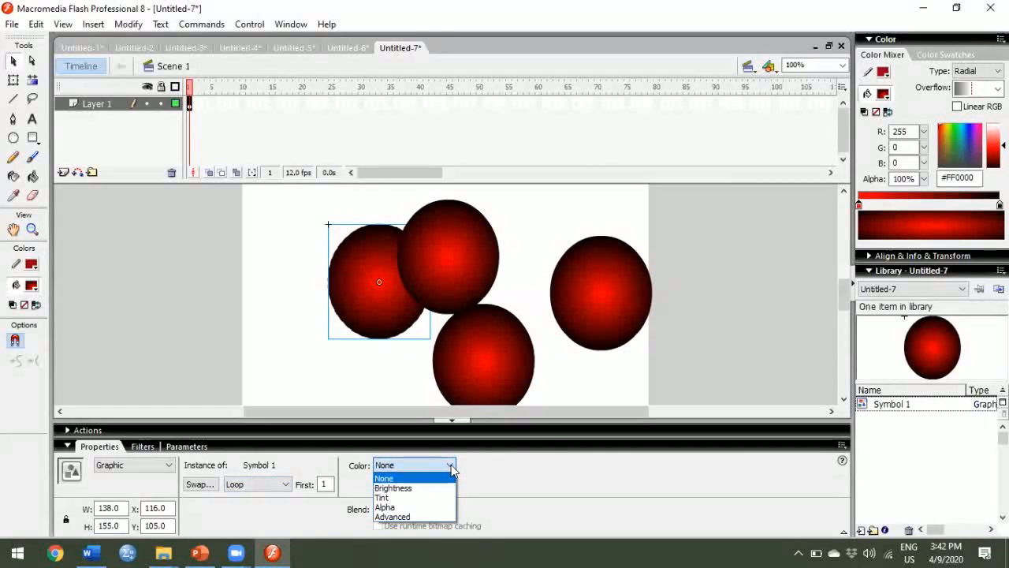
pyautogui.click(411, 497)
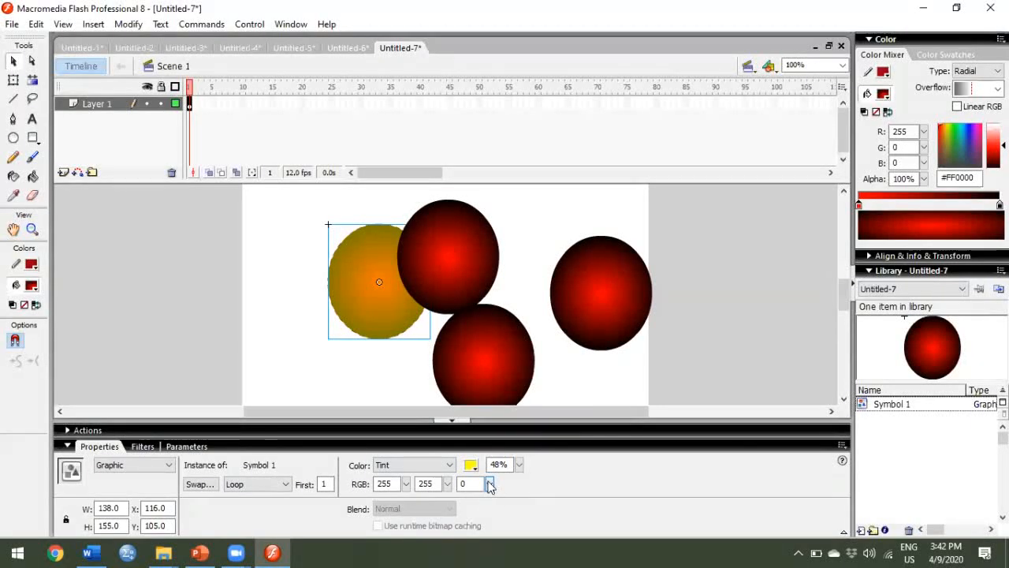
pyautogui.moveTo(519, 467); pyautogui.dragTo(522, 397)
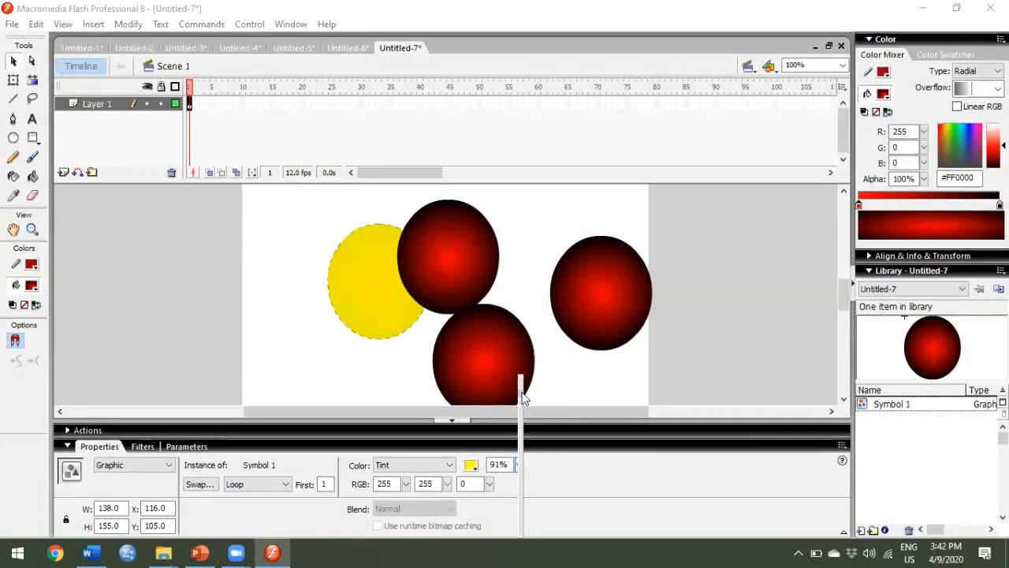
pyautogui.moveTo(522, 392); pyautogui.dragTo(521, 392)
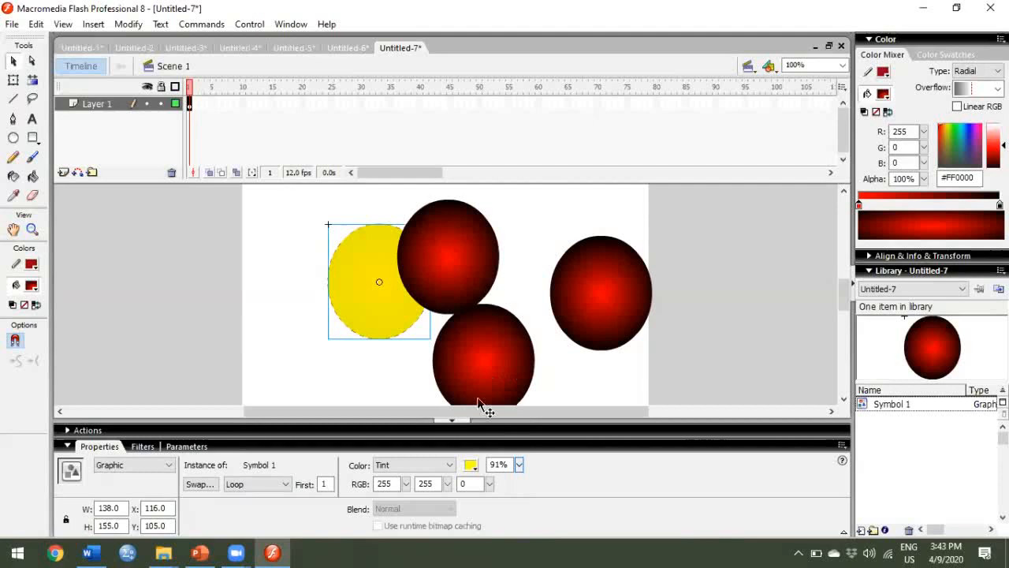
# Change the leftmost oval instance's colour effect to Alpha and lower its opacity to 5%
pyautogui.click(451, 465)
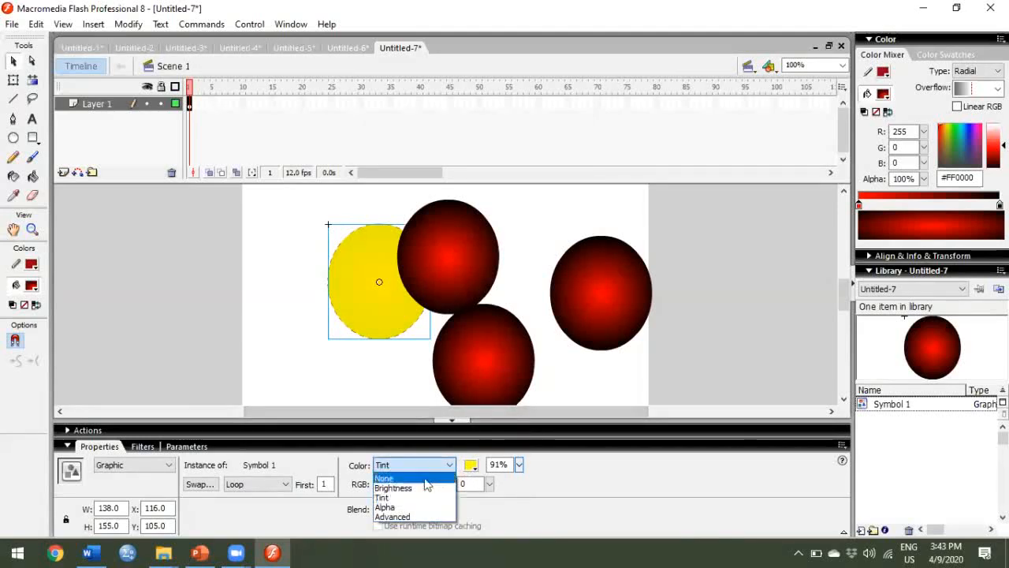
pyautogui.click(394, 507)
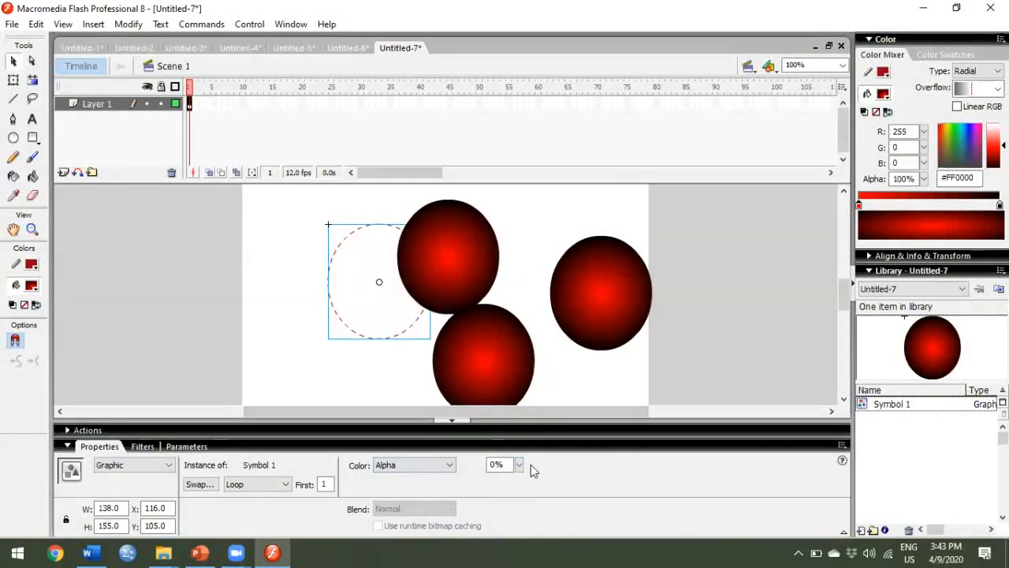
pyautogui.moveTo(521, 464); pyautogui.dragTo(519, 406)
pyautogui.moveTo(520, 385); pyautogui.dragTo(518, 464)
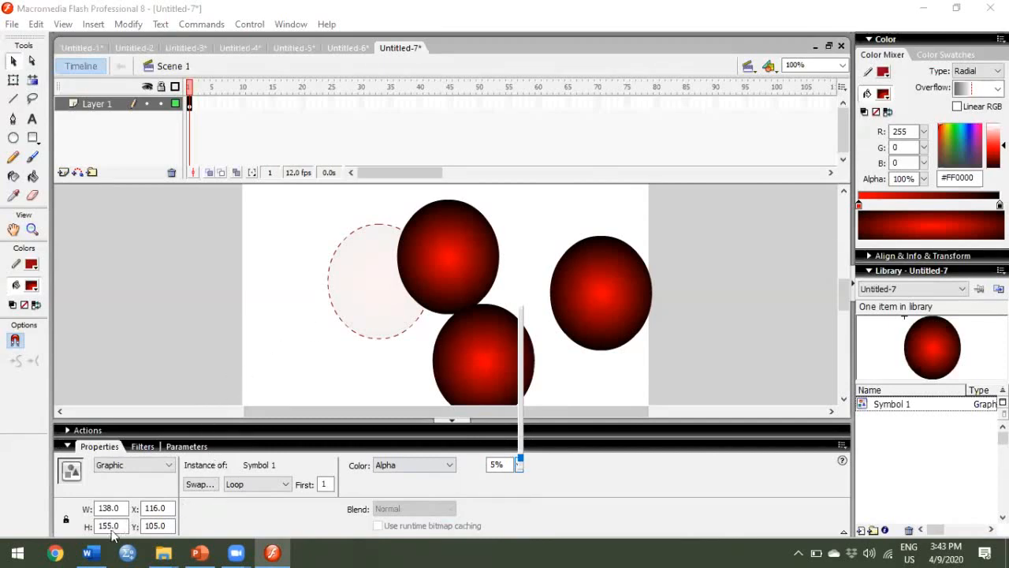
# Switch to the Word document computer 2 and read through the Chapter 7 worksheet questions down to the Pen tool item
pyautogui.moveTo(90, 552)
pyautogui.click(108, 497)
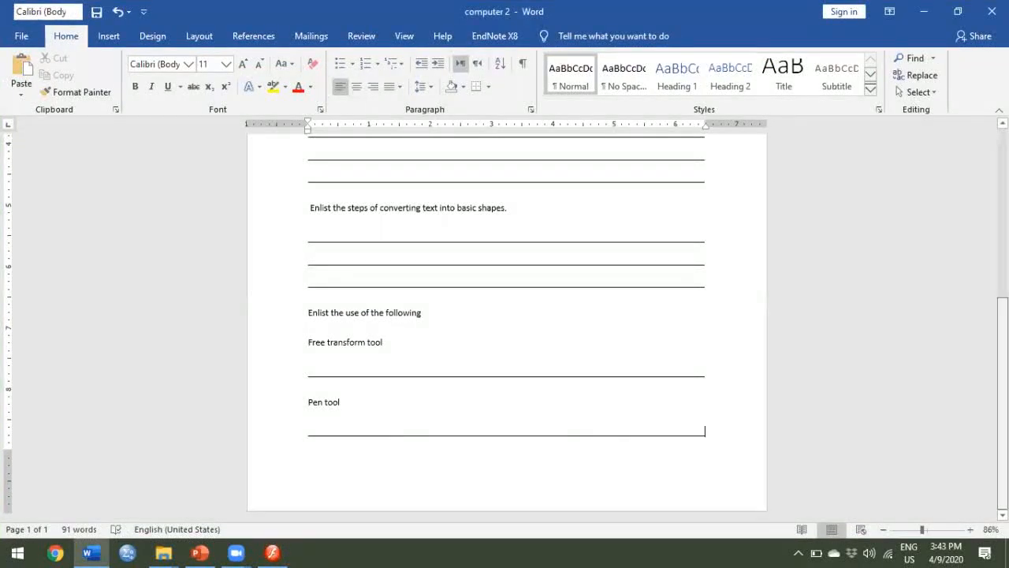
pyautogui.scroll(5, 507, 324)
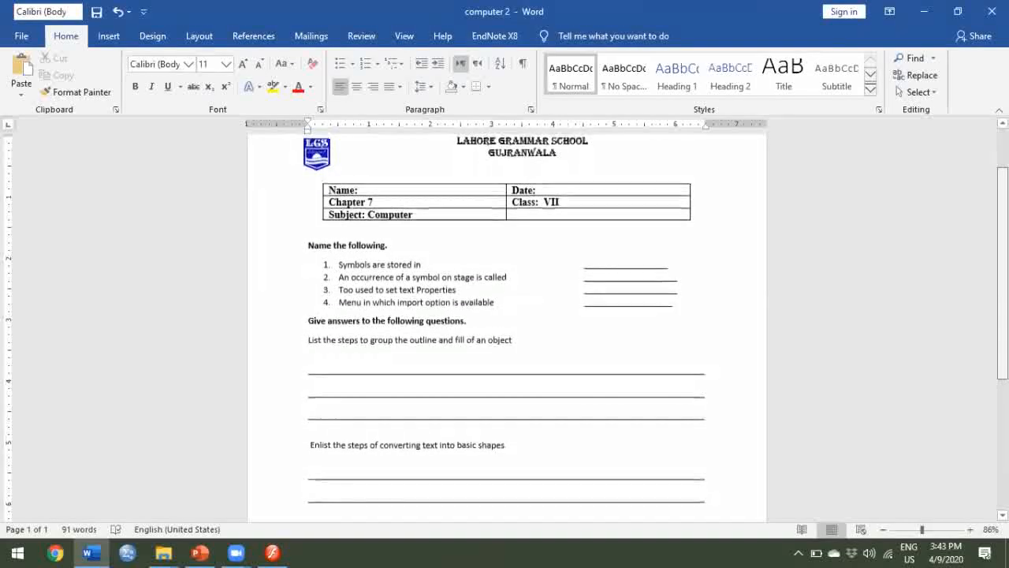
pyautogui.write('.')
pyautogui.scroll(-2, 507, 323)
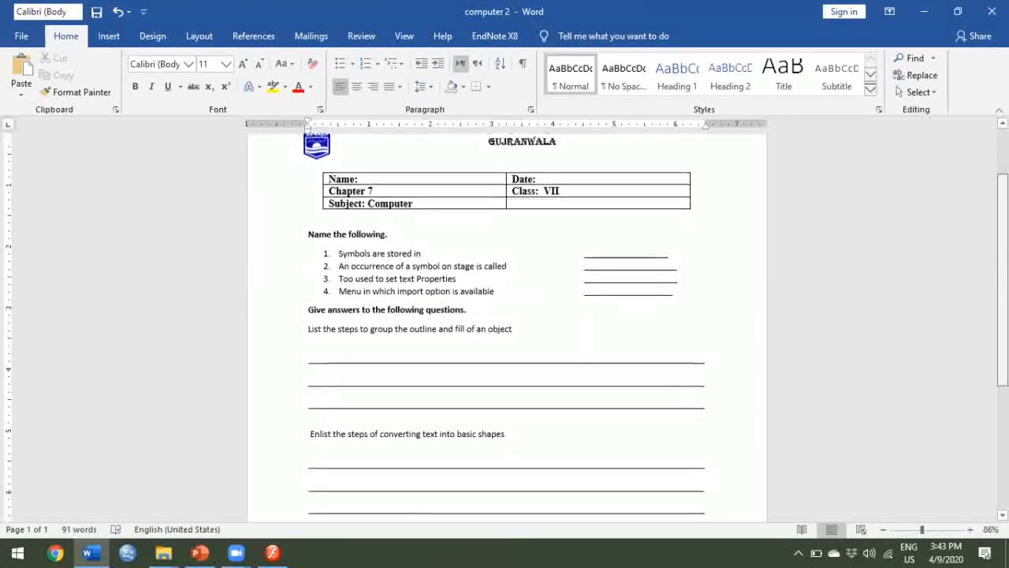
pyautogui.scroll(-4, 977, 323)
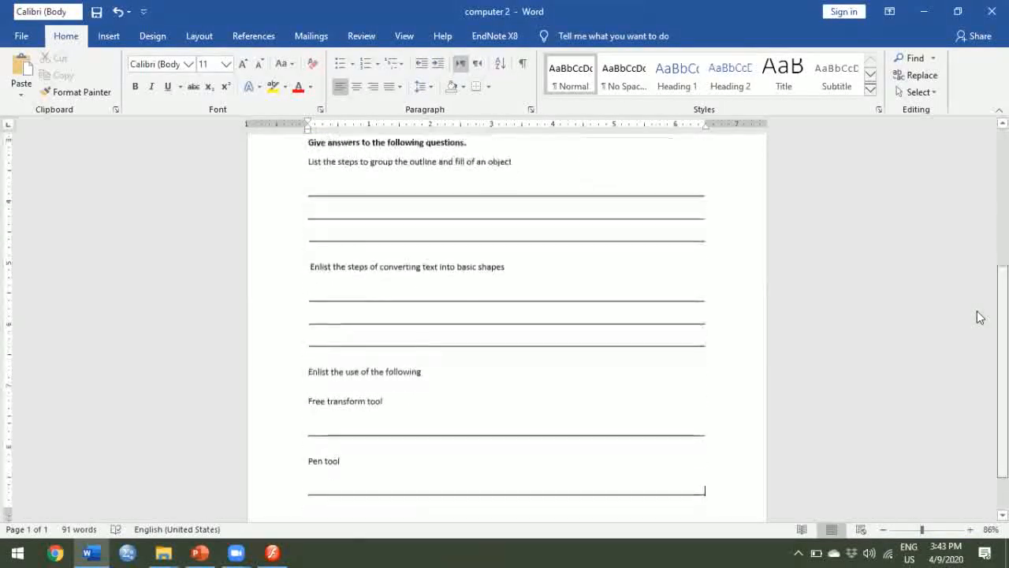
pyautogui.scroll(-1, 978, 326)
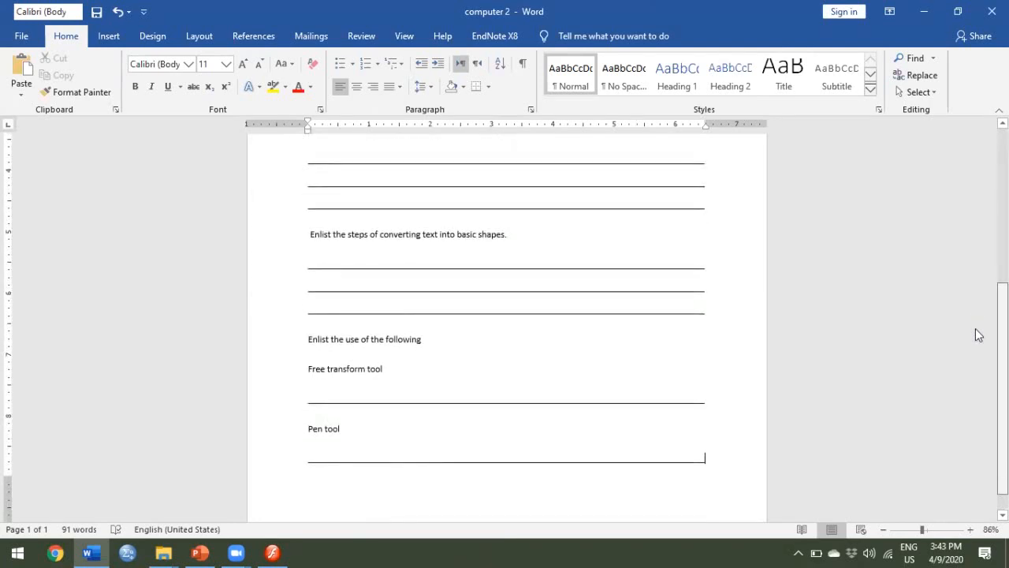
pyautogui.scroll(-1, 977, 335)
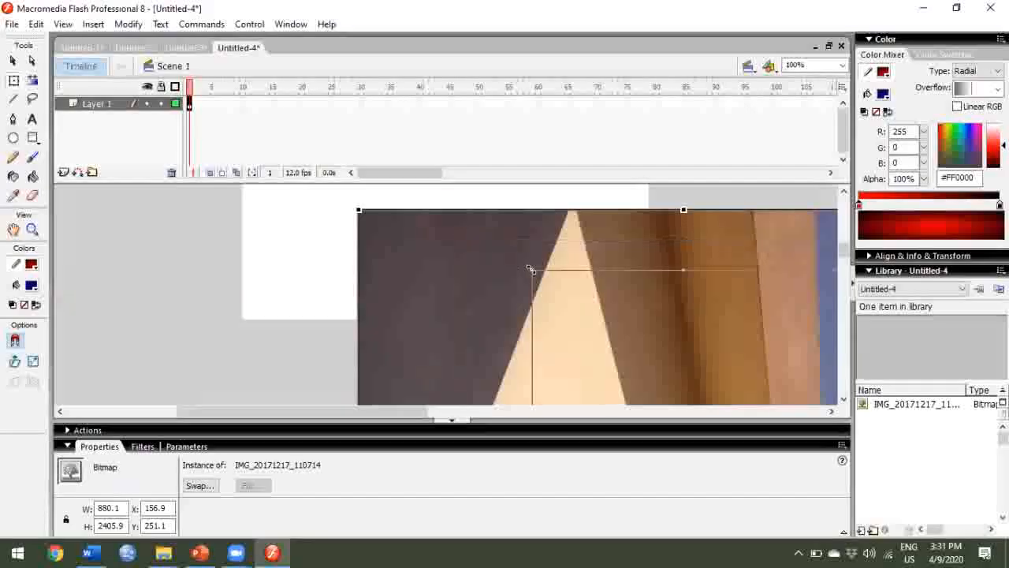
# Scale the photo bitmap on the stage with Free Transform into a thin vertical sliver about 4 px wide and 1986 px high
pyautogui.moveTo(355, 364); pyautogui.dragTo(683, 365)
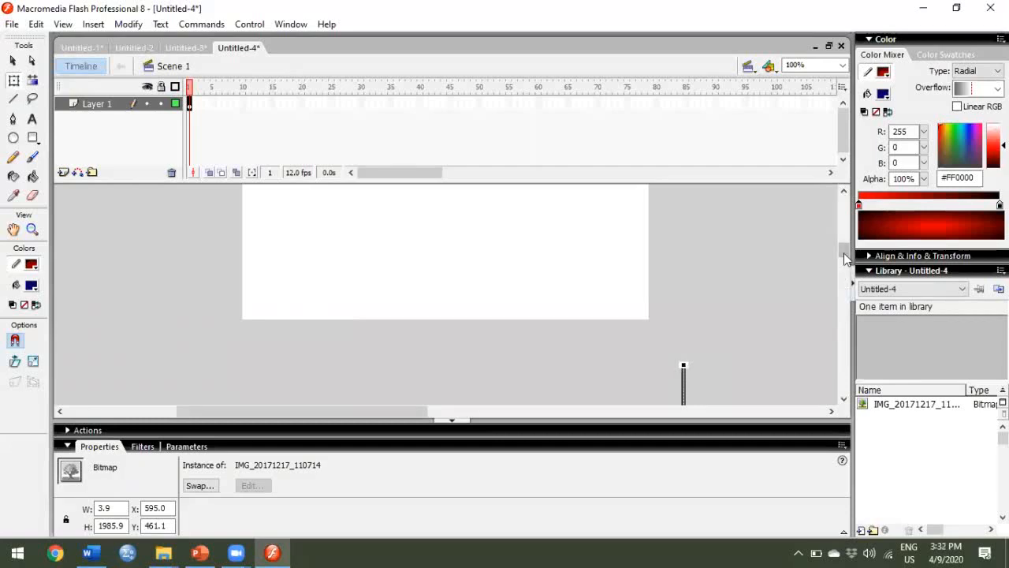
pyautogui.moveTo(845, 258); pyautogui.dragTo(845, 267)
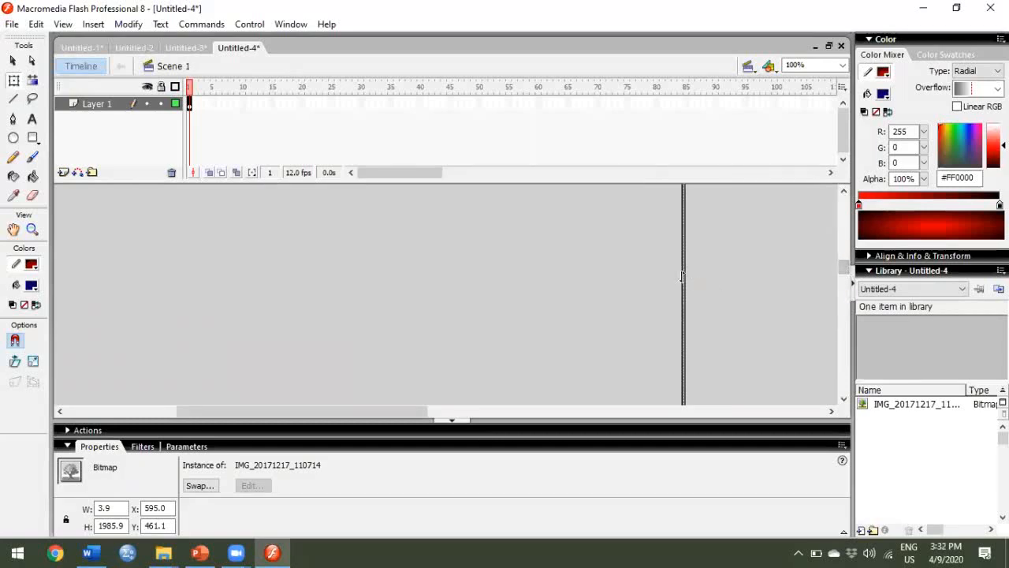
# Import the JPG picture peel techniques from the deskstop folder onto the stage
pyautogui.click(11, 24)
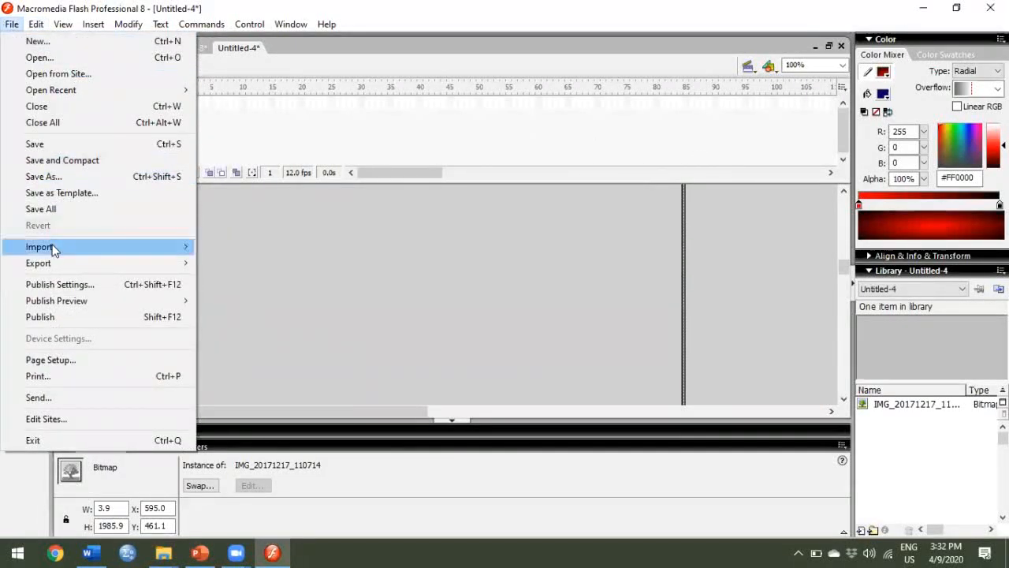
pyautogui.moveTo(54, 250)
pyautogui.click(222, 247)
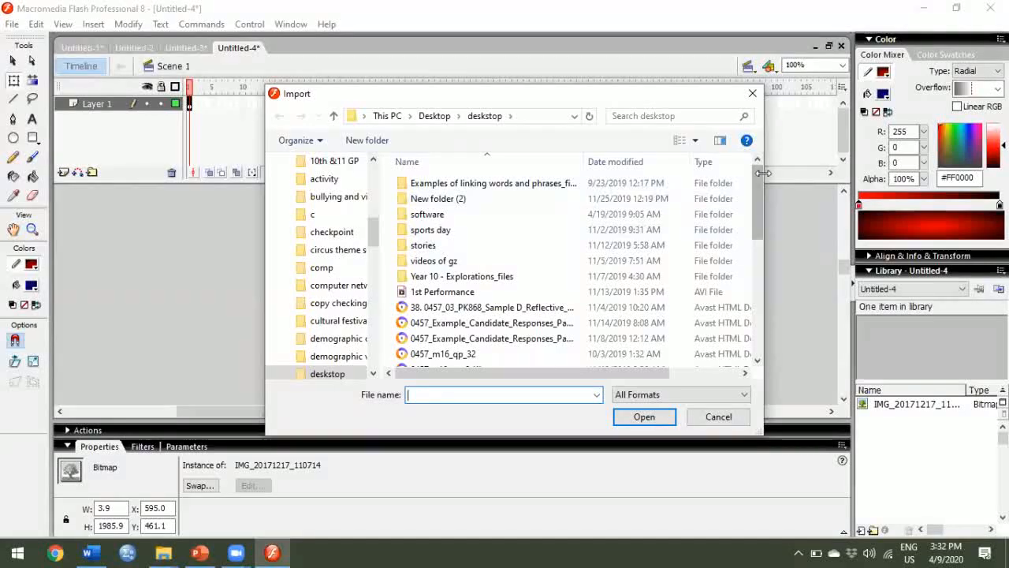
pyautogui.moveTo(757, 180); pyautogui.dragTo(733, 360)
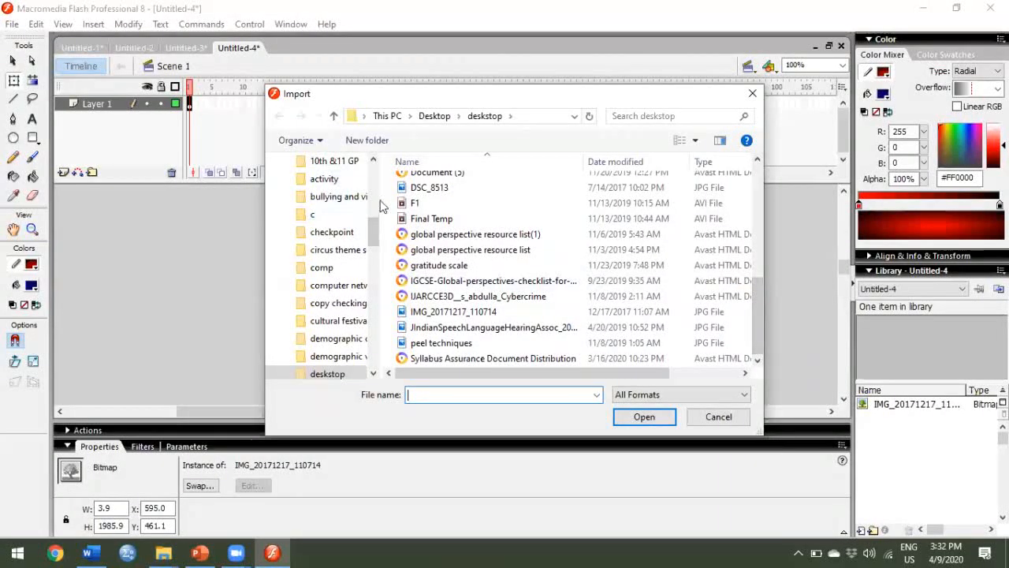
pyautogui.click(319, 376)
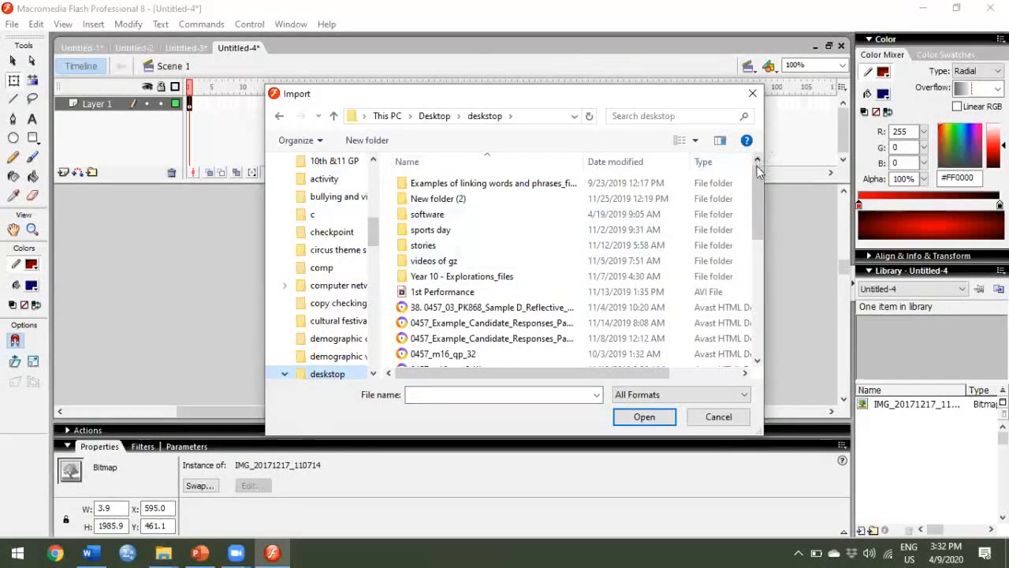
pyautogui.moveTo(757, 171); pyautogui.dragTo(740, 328)
pyautogui.click(585, 344)
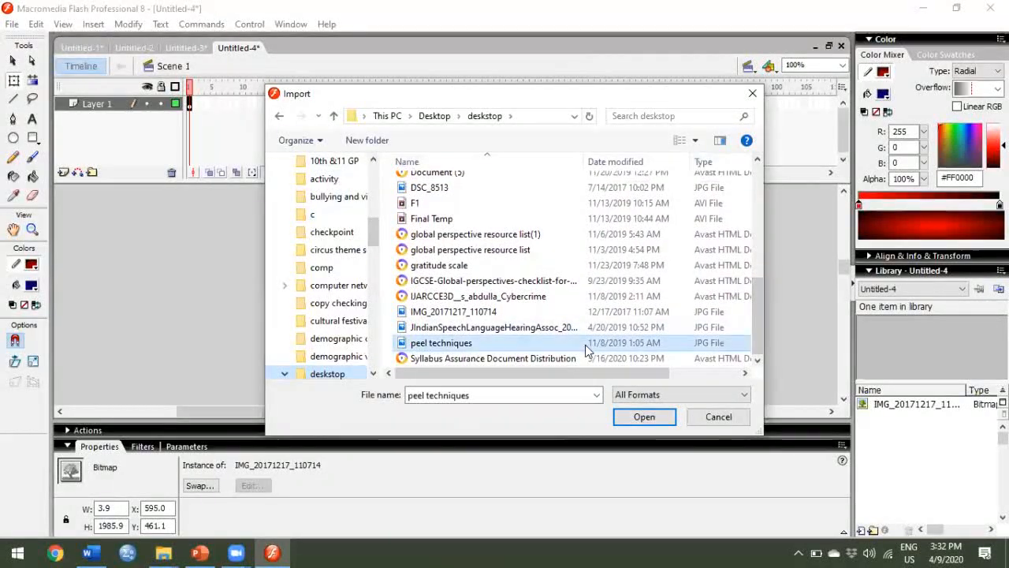
pyautogui.click(630, 420)
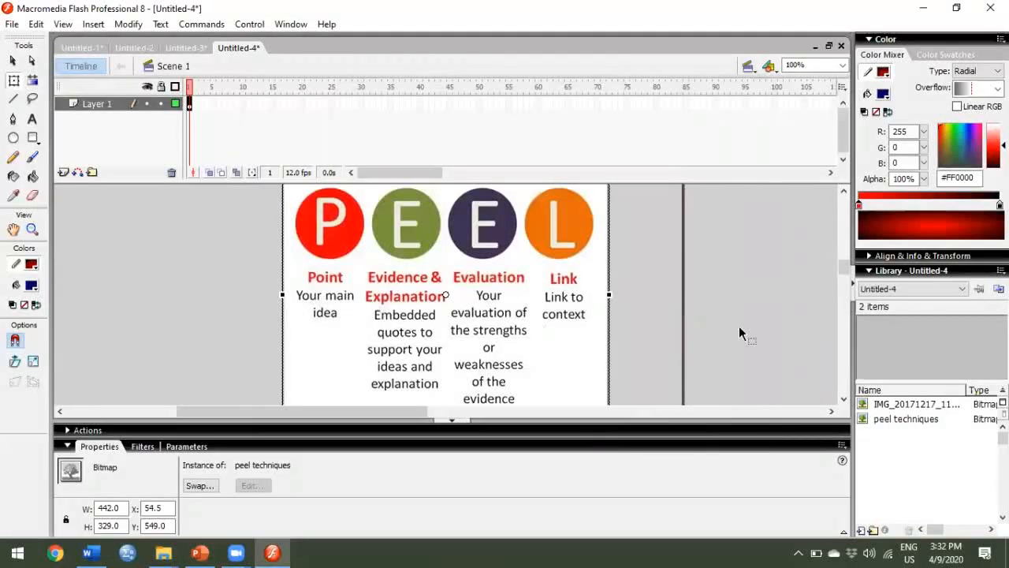
# Scale the PEEL picture down from its corner to about 150 px wide and 85 px high
pyautogui.click(839, 250)
pyautogui.moveTo(841, 261); pyautogui.dragTo(842, 257)
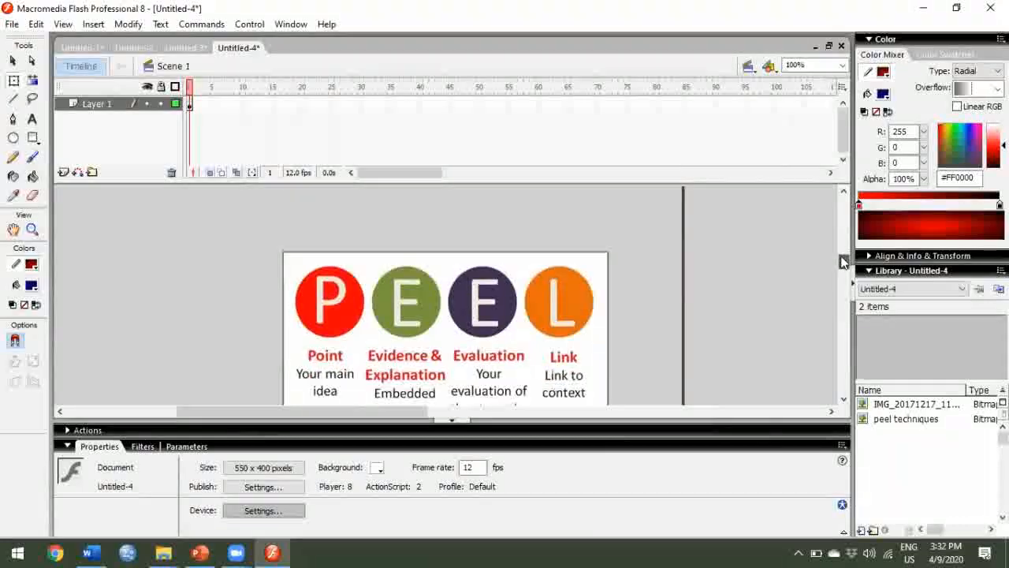
pyautogui.click(285, 258)
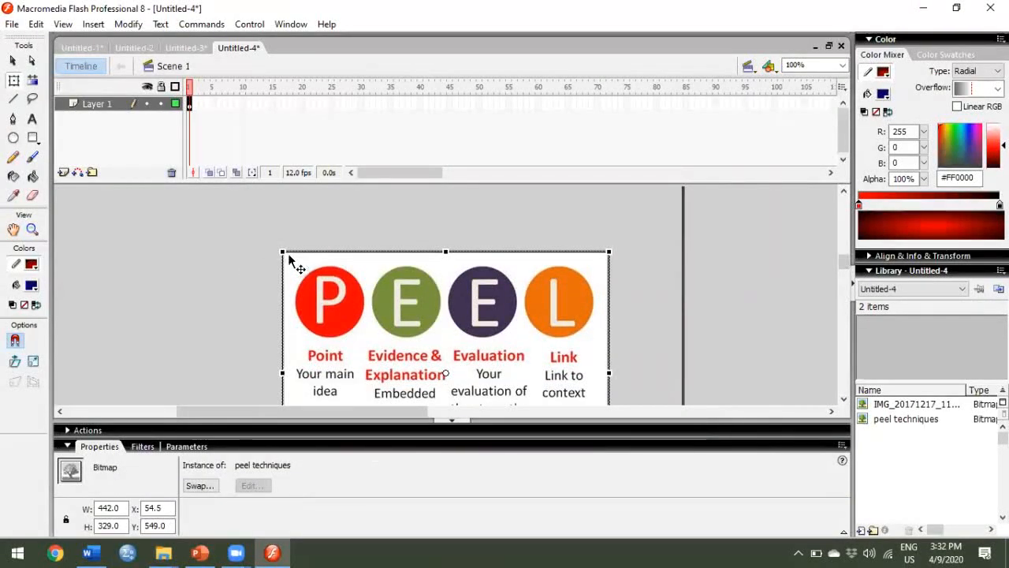
pyautogui.moveTo(282, 250); pyautogui.dragTo(389, 339)
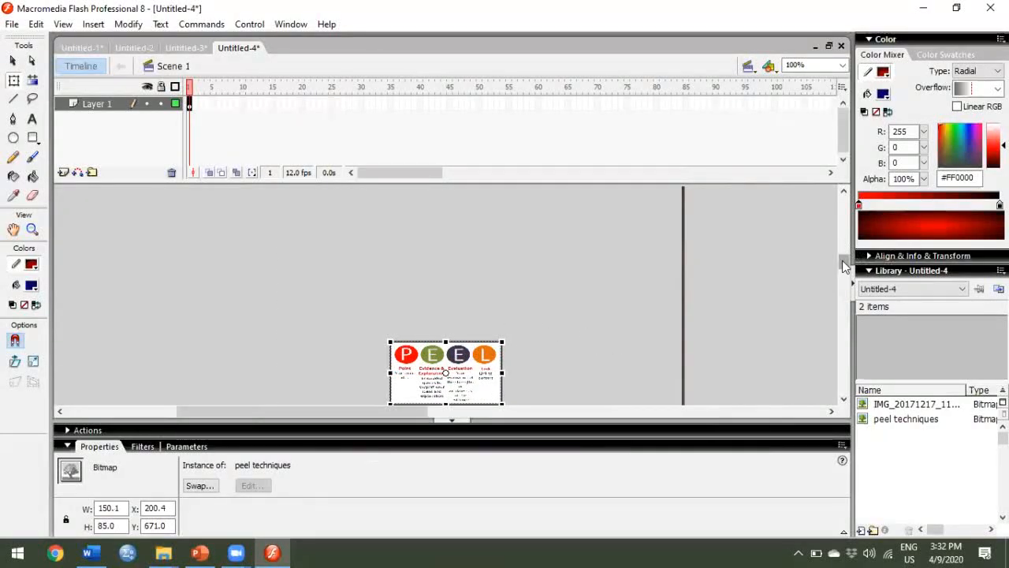
# Move the PEEL picture up to just below the stage, level with the upper end of the thin photo sliver
pyautogui.moveTo(842, 262)
pyautogui.mouseDown()
pyautogui.moveTo(844, 300)
pyautogui.moveTo(835, 266)
pyautogui.mouseUp()
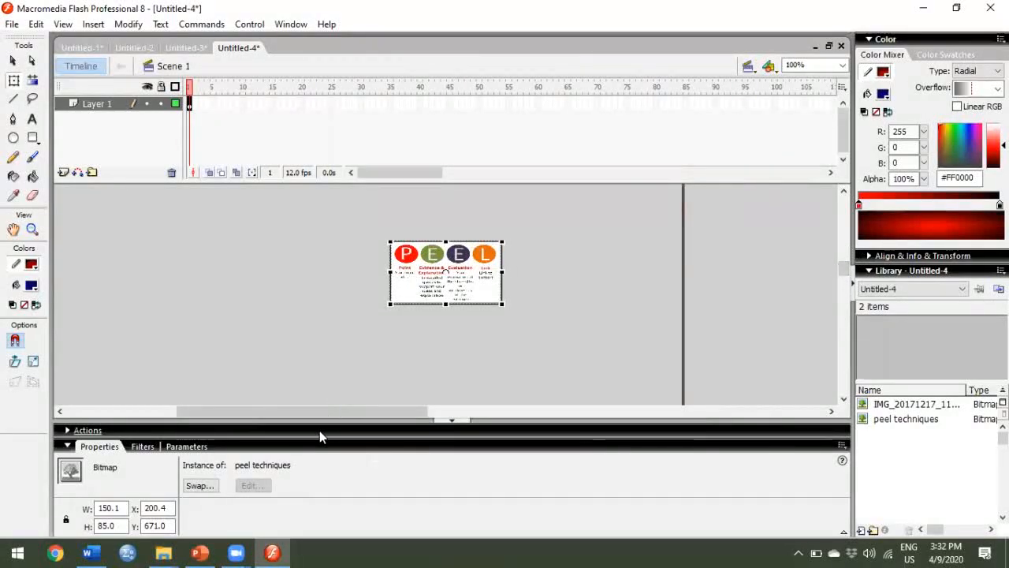
pyautogui.moveTo(319, 412); pyautogui.dragTo(381, 422)
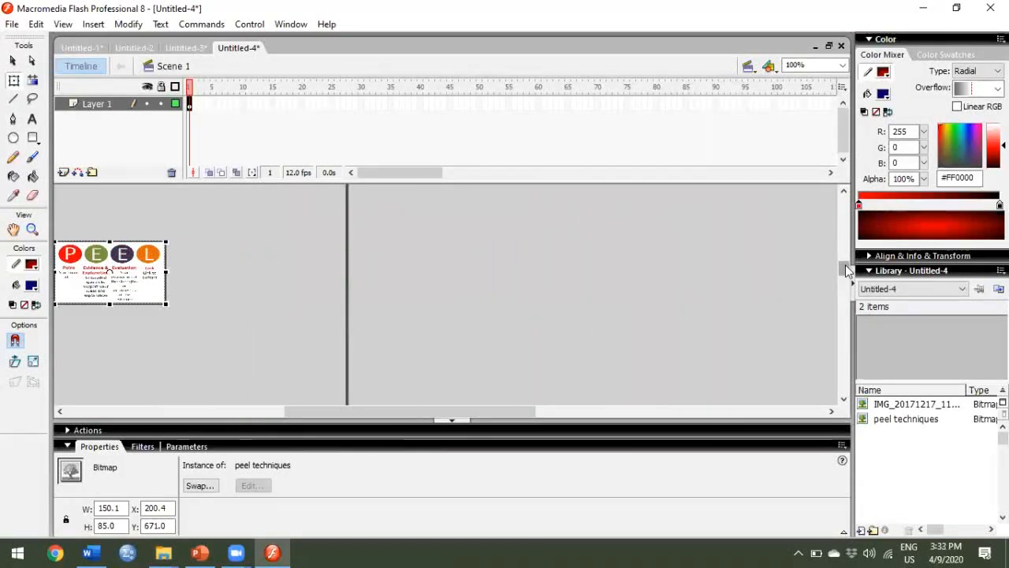
pyautogui.moveTo(845, 265); pyautogui.dragTo(828, 325)
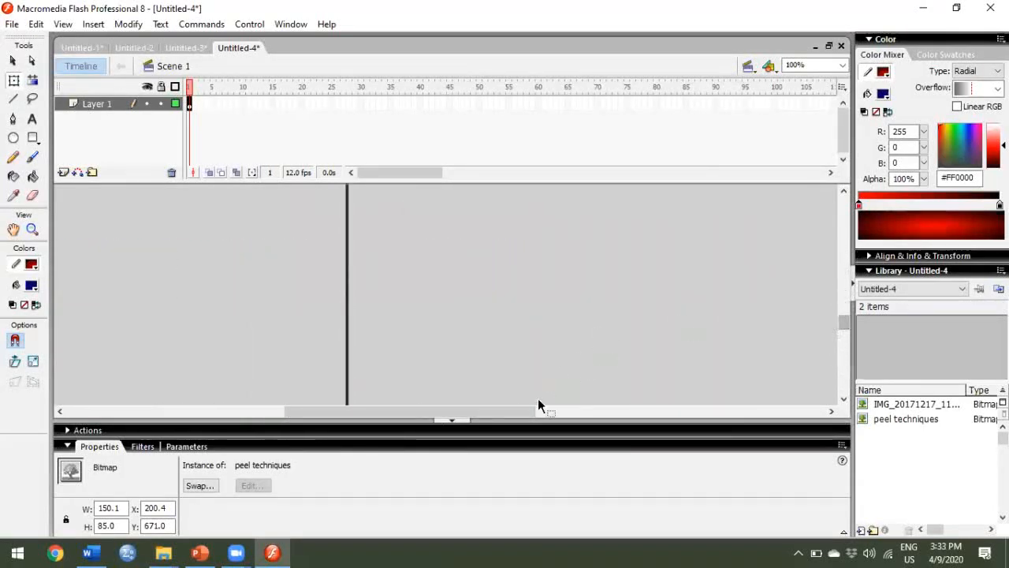
pyautogui.moveTo(522, 410); pyautogui.dragTo(478, 421)
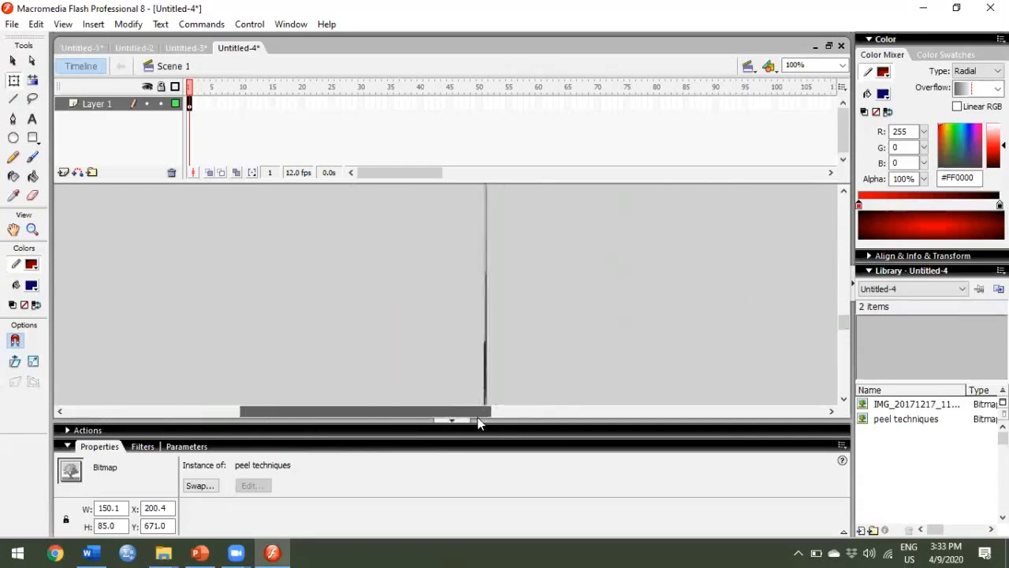
pyautogui.moveTo(848, 321); pyautogui.dragTo(828, 259)
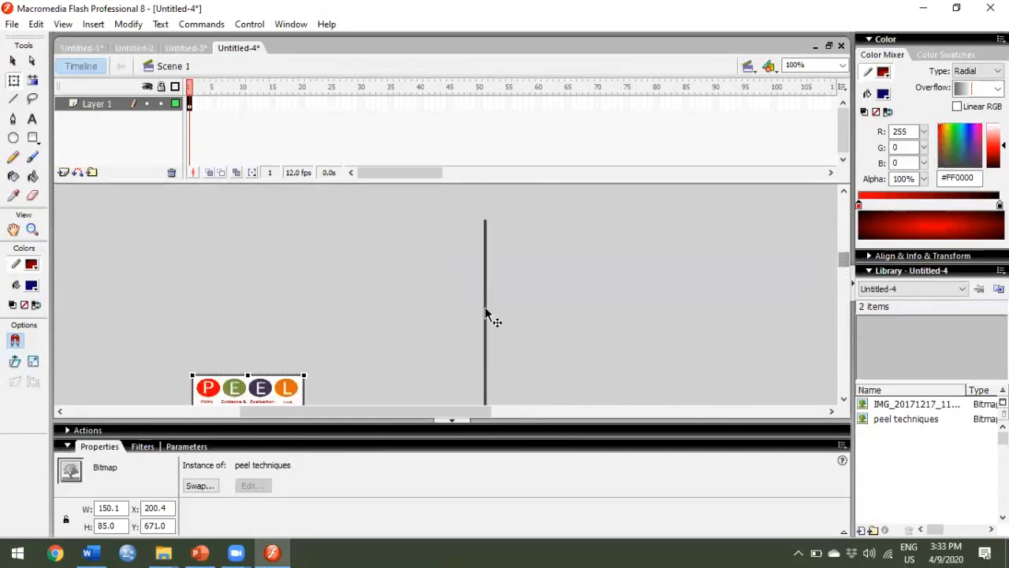
pyautogui.moveTo(278, 376); pyautogui.dragTo(276, 213)
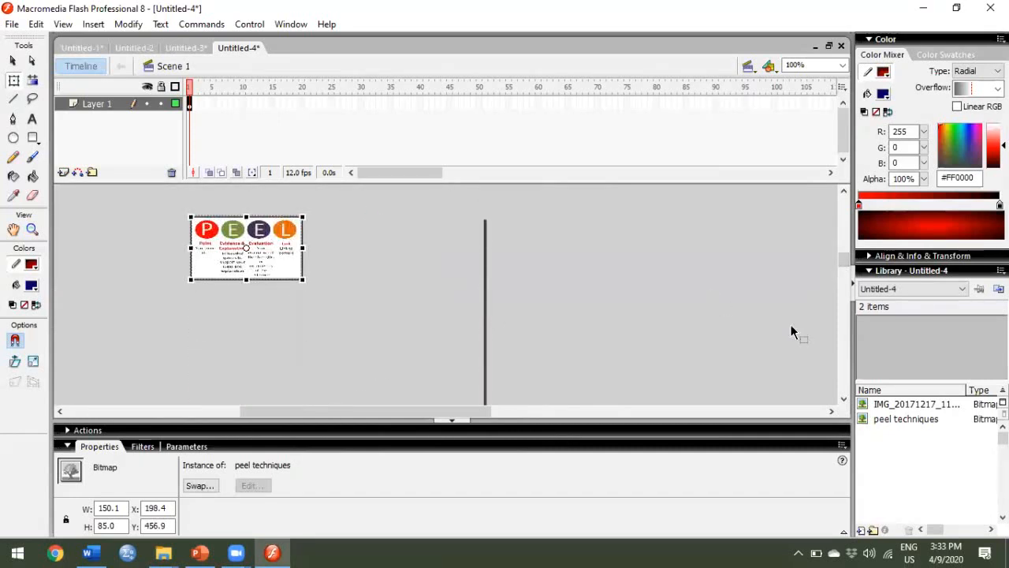
# Move the PEEL picture onto the lower part of the stage and enlarge it to about 282 by 171 px
pyautogui.moveTo(842, 259); pyautogui.dragTo(844, 248)
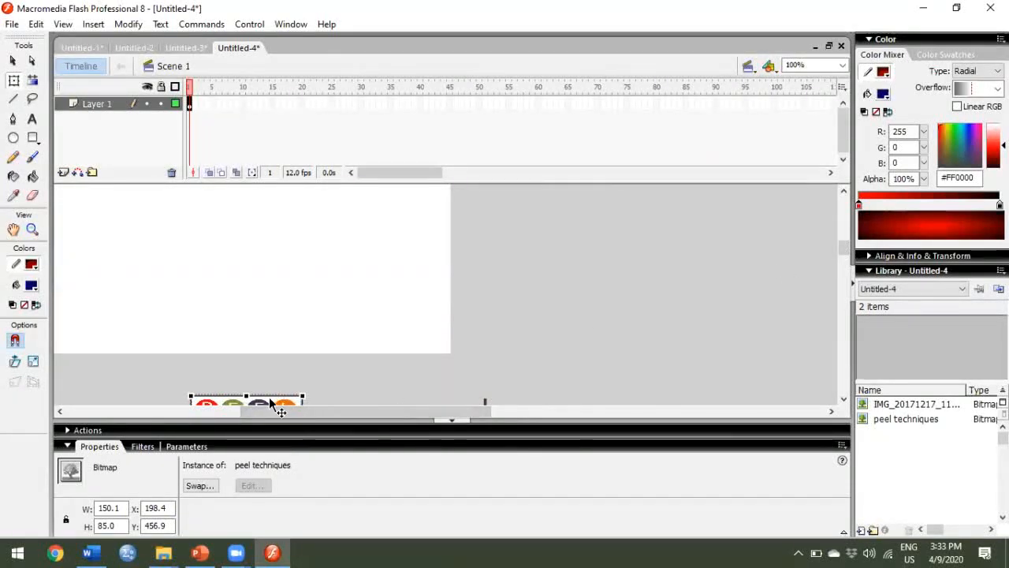
pyautogui.moveTo(269, 400); pyautogui.dragTo(345, 244)
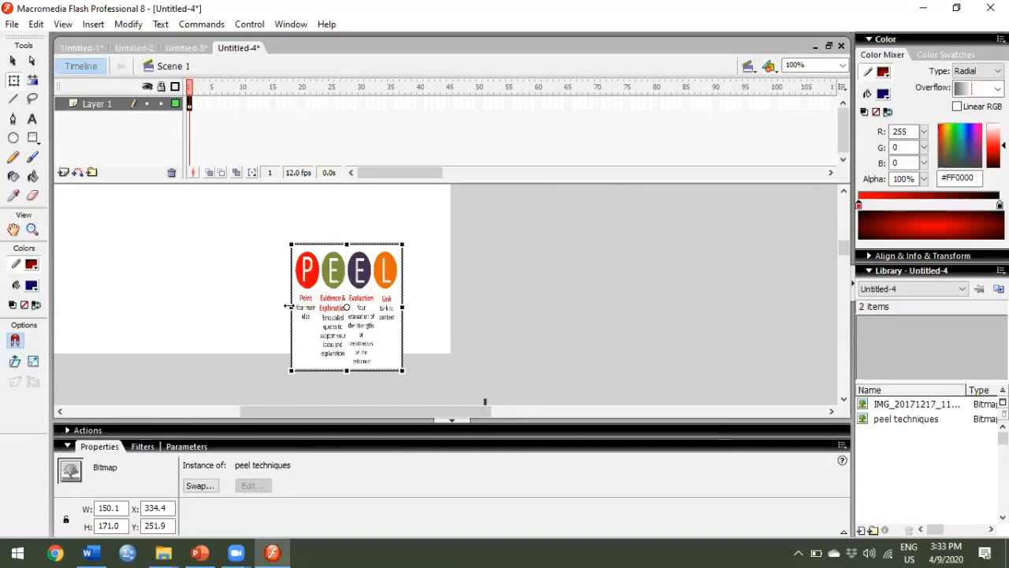
pyautogui.moveTo(288, 307); pyautogui.dragTo(242, 307)
pyautogui.moveTo(299, 288); pyautogui.dragTo(270, 265)
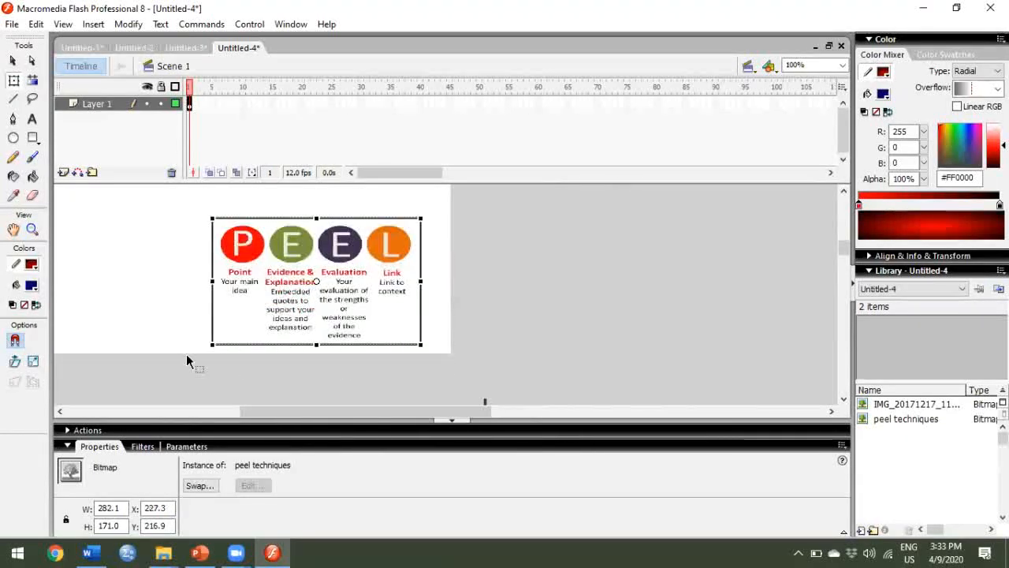
# Review the Free Transform tool slide in the PowerPoint presentation flash tools and return to Flash
pyautogui.click(201, 552)
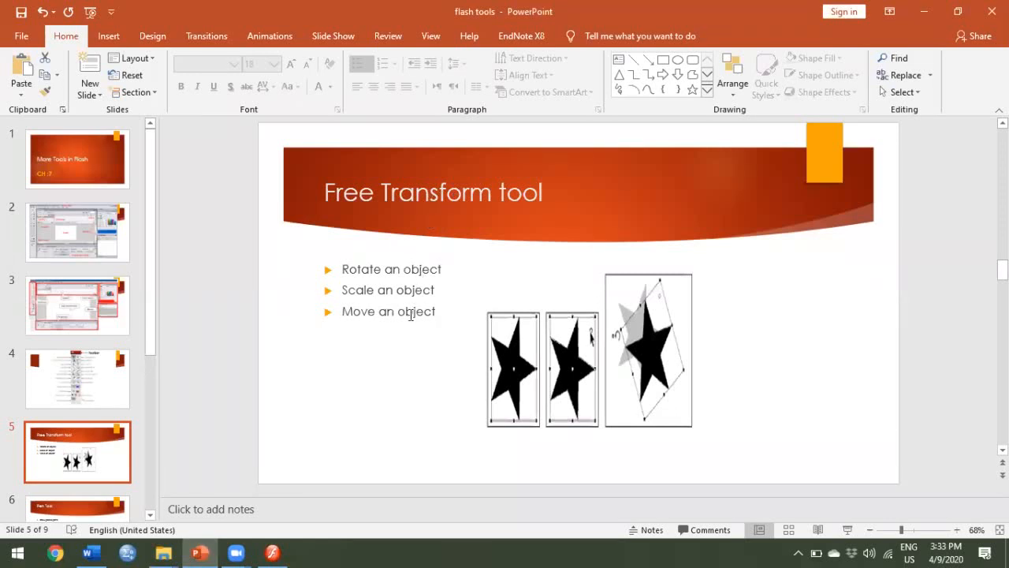
pyautogui.click(272, 552)
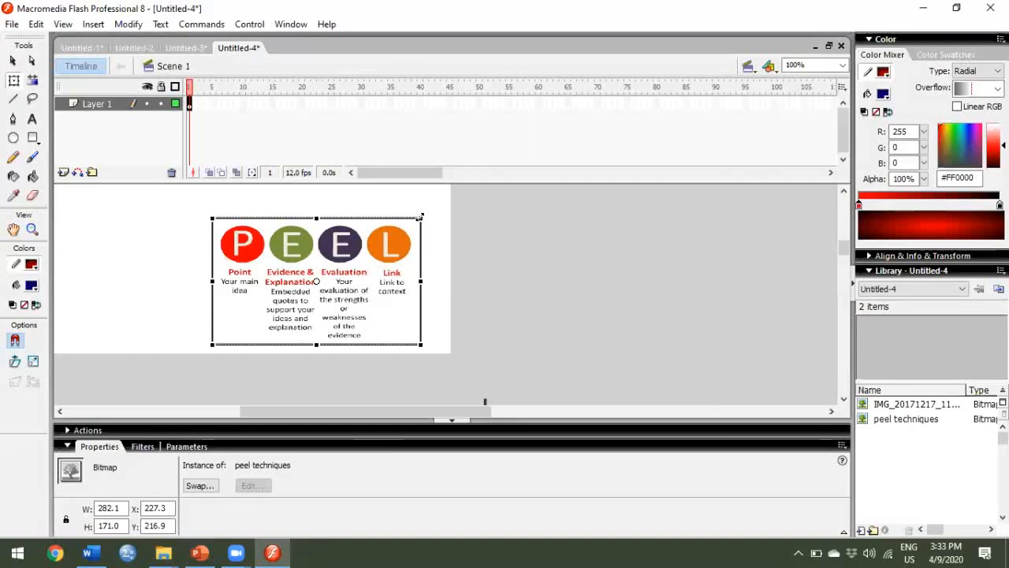
# Scale the PEEL picture down to about 274 by 159 px and move it into the stage's lower-right corner
pyautogui.moveTo(420, 216)
pyautogui.mouseDown()
pyautogui.moveTo(418, 227)
pyautogui.moveTo(439, 191)
pyautogui.moveTo(417, 224)
pyautogui.mouseUp()
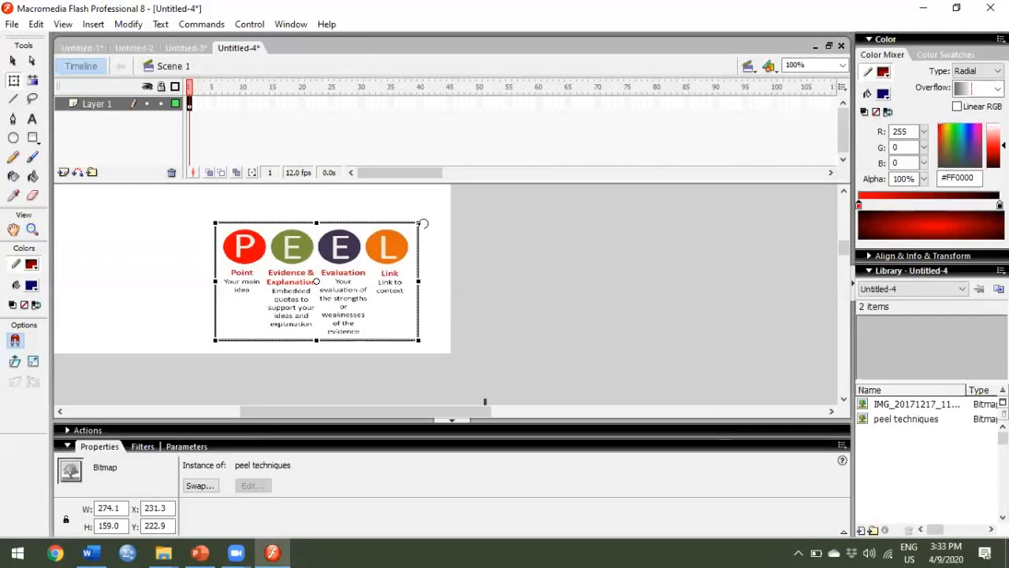
pyautogui.moveTo(419, 218)
pyautogui.mouseDown()
pyautogui.moveTo(407, 178)
pyautogui.moveTo(414, 266)
pyautogui.moveTo(416, 218)
pyautogui.mouseUp()
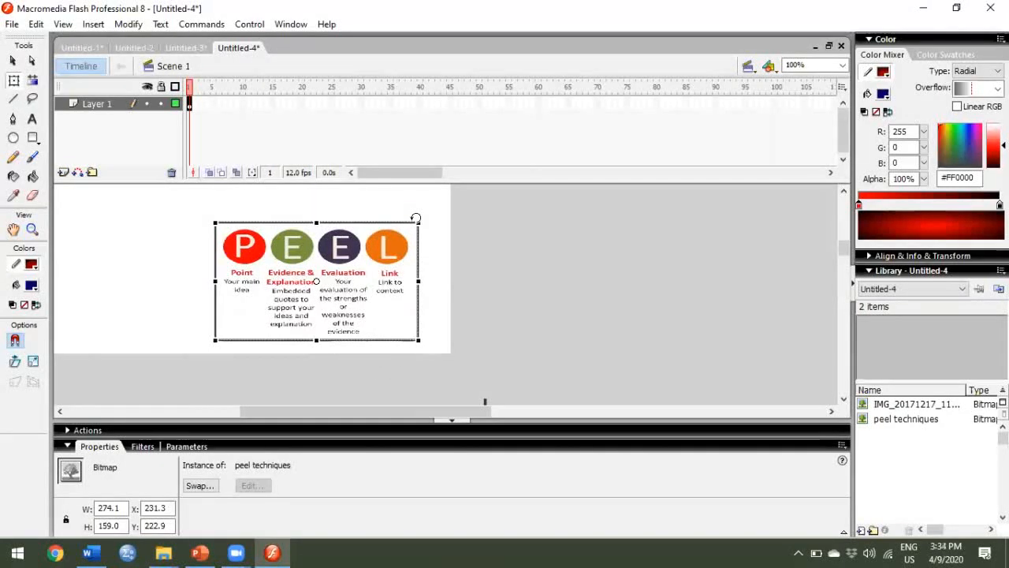
pyautogui.moveTo(311, 295); pyautogui.dragTo(335, 312)
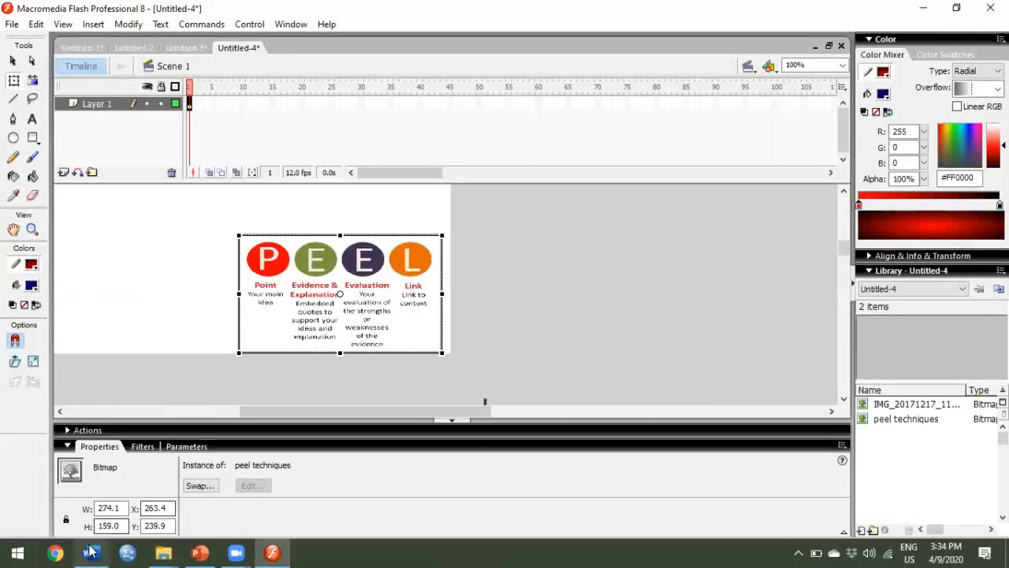
# Switch to the PowerPoint presentation flash tools and review the Pen Tool slide and its pictures
pyautogui.click(199, 552)
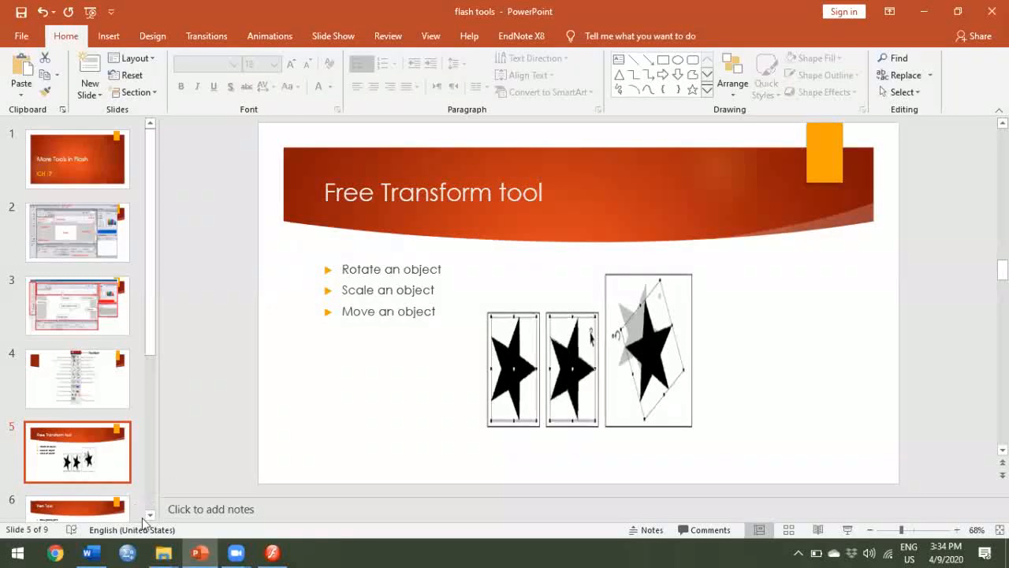
pyautogui.scroll(-3, 150, 512)
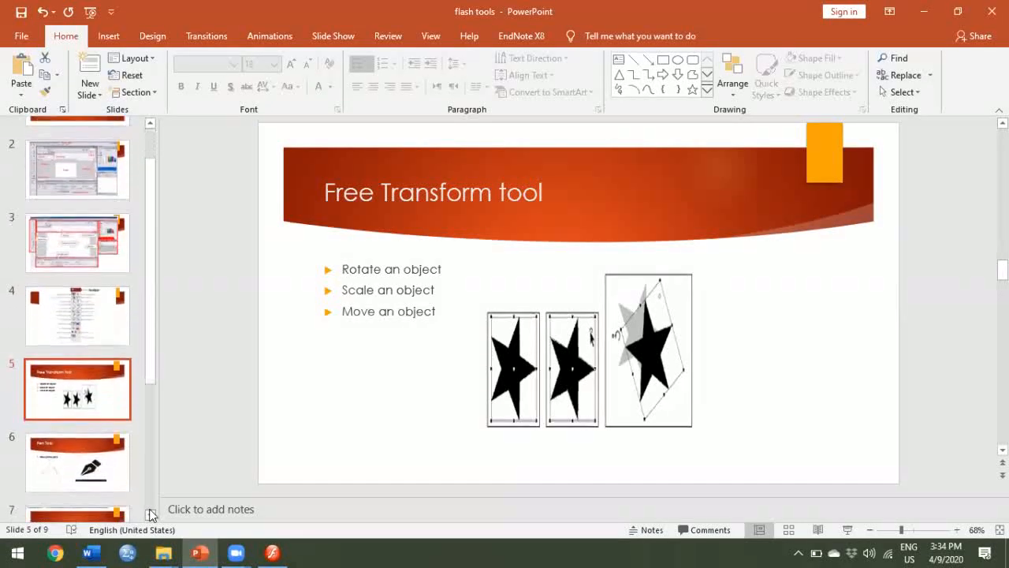
pyautogui.click(79, 467)
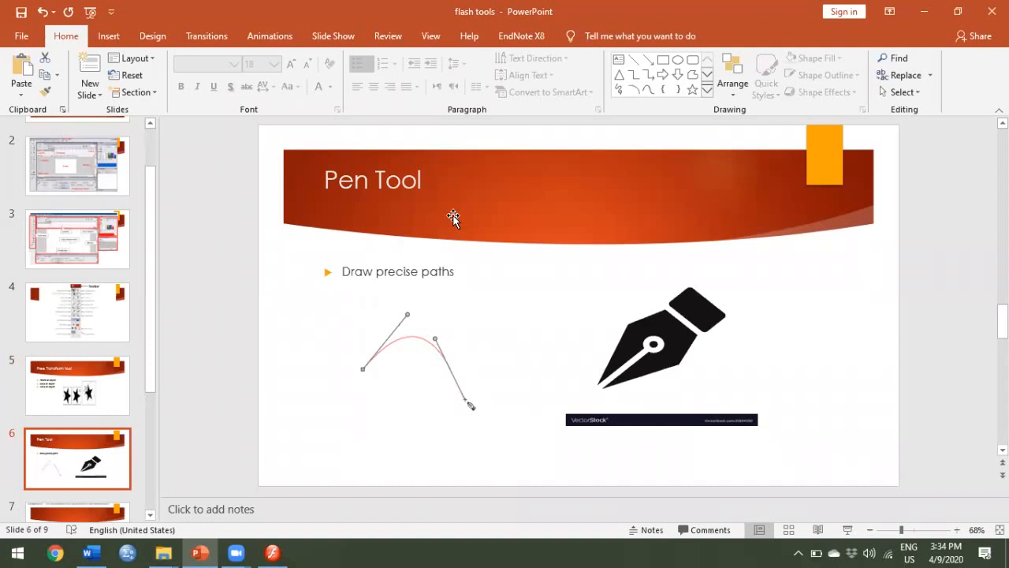
pyautogui.click(657, 319)
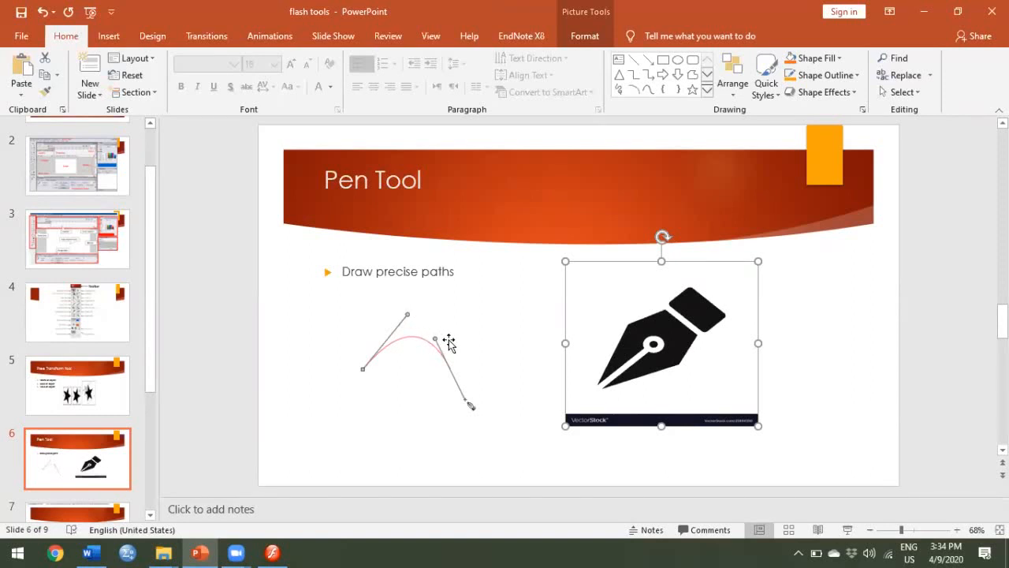
# Switch back to Flash and create a new blank Flash Document
pyautogui.click(271, 552)
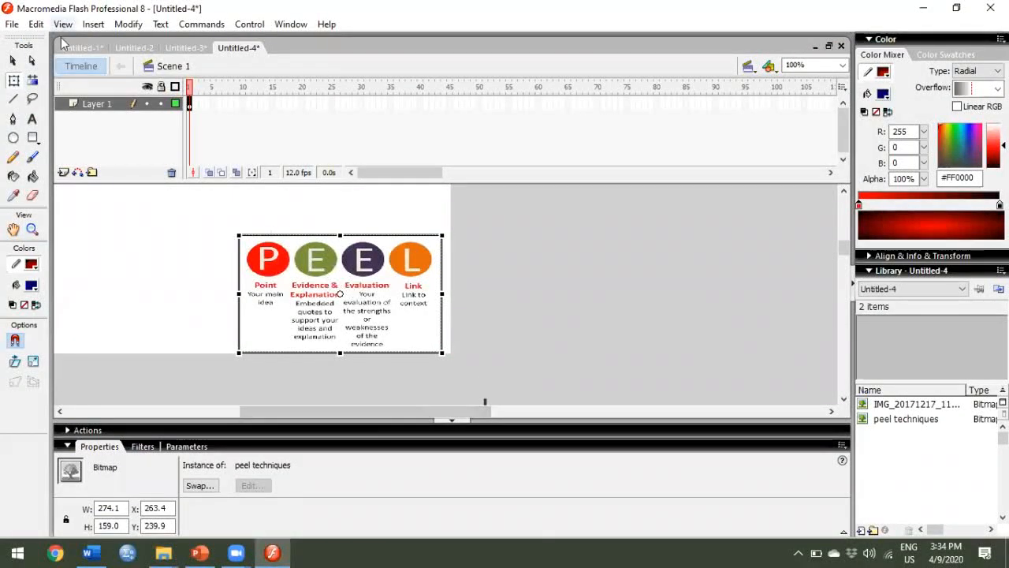
pyautogui.click(36, 23)
pyautogui.moveTo(12, 24)
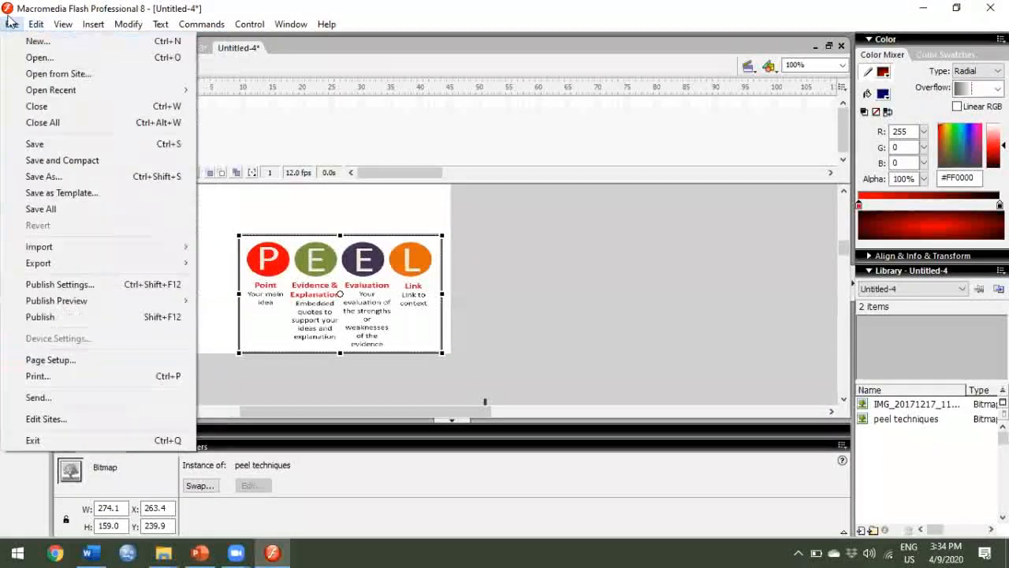
pyautogui.click(25, 41)
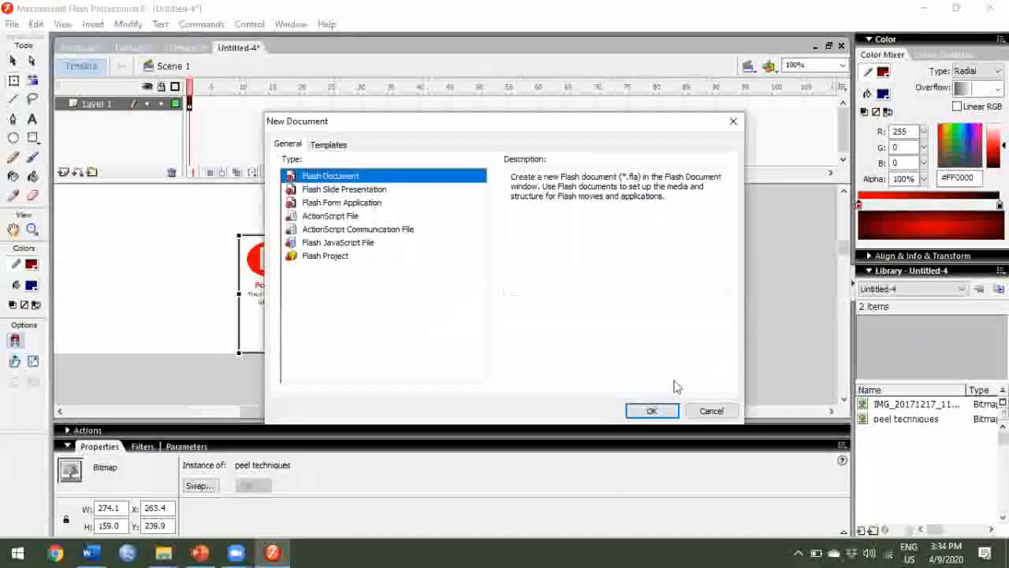
pyautogui.click(650, 409)
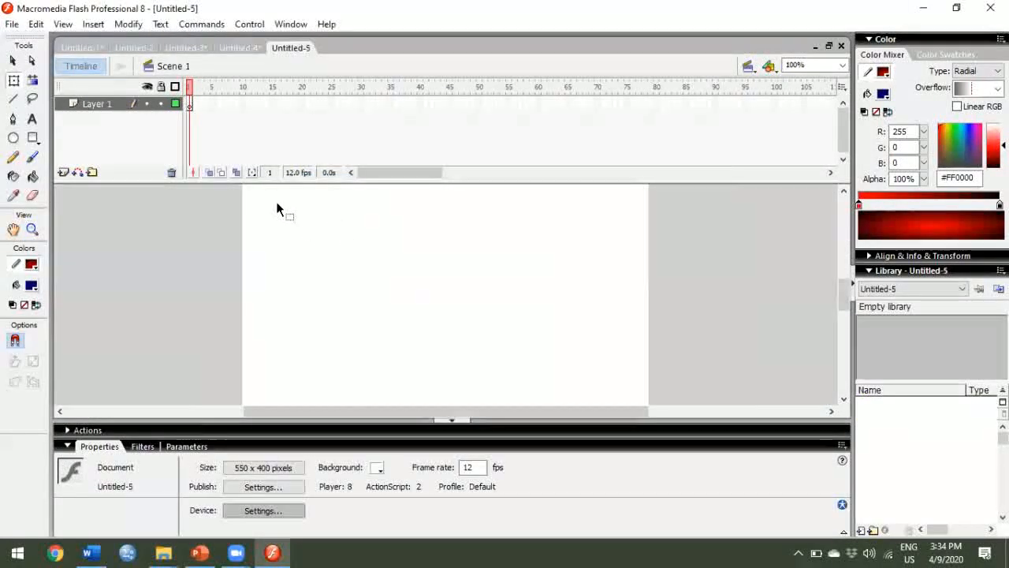
# Draw a closed, curved shape across the stage's upper-left area with the Pen tool
pyautogui.click(12, 123)
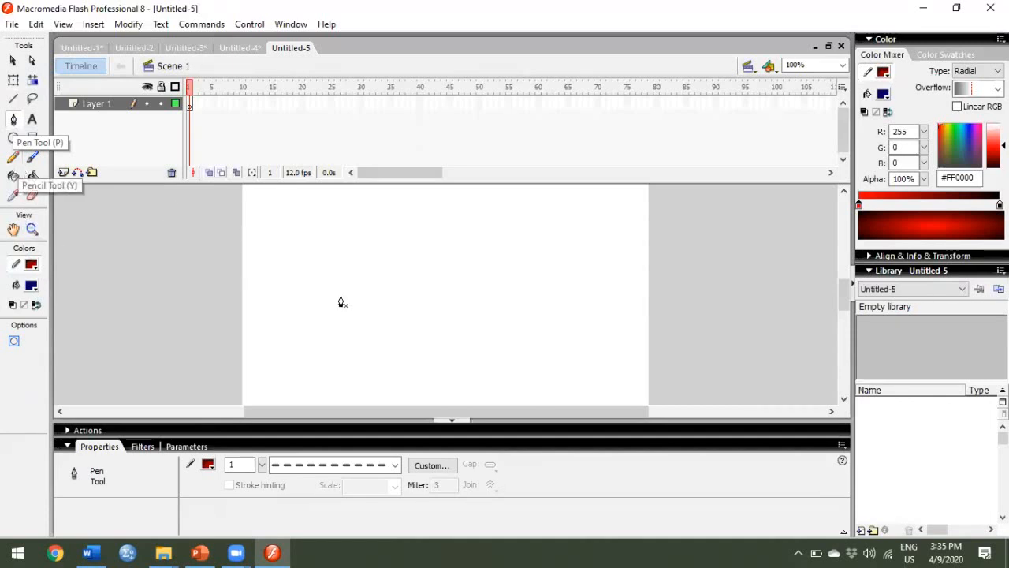
pyautogui.moveTo(324, 257); pyautogui.dragTo(471, 249)
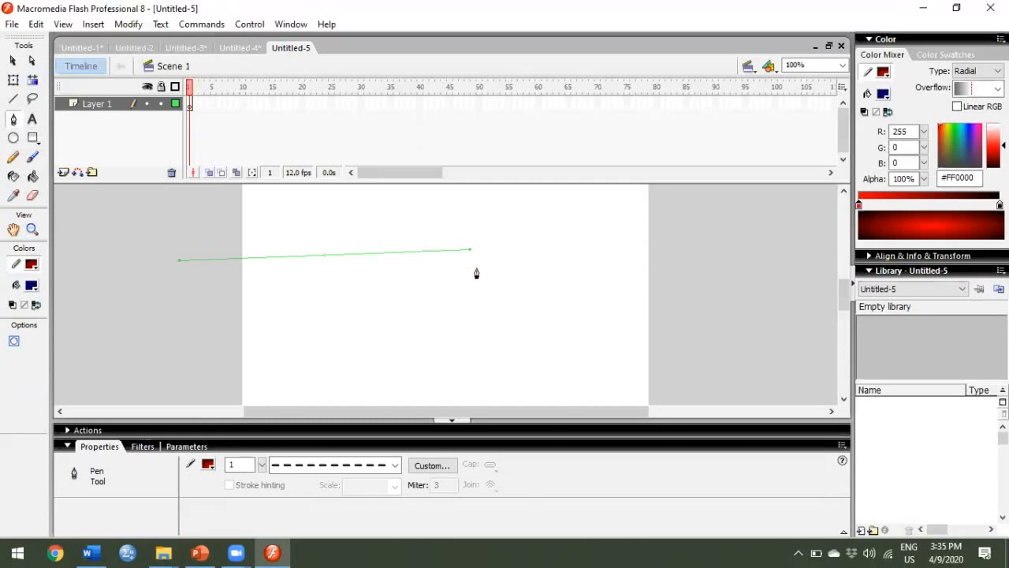
pyautogui.moveTo(476, 273); pyautogui.dragTo(496, 358)
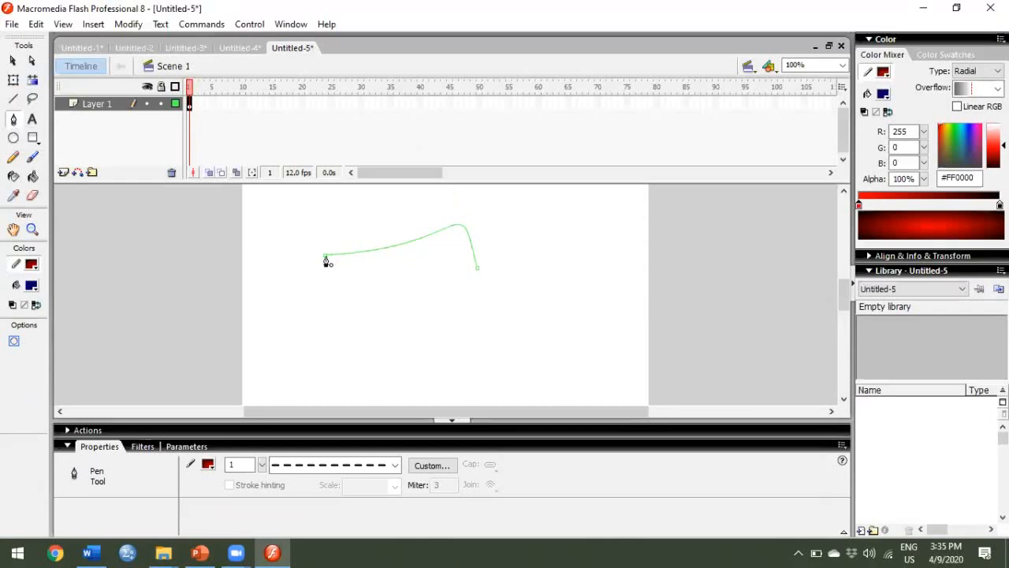
pyautogui.moveTo(326, 260); pyautogui.dragTo(482, 273)
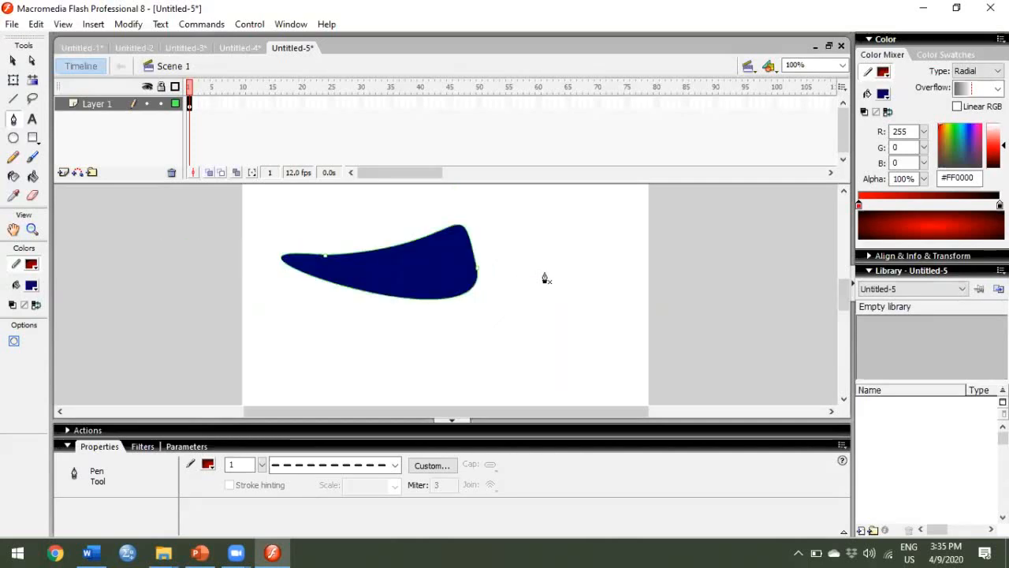
# Review the Eye dropper tool slide in the PowerPoint presentation flash tools and return to Flash
pyautogui.click(201, 552)
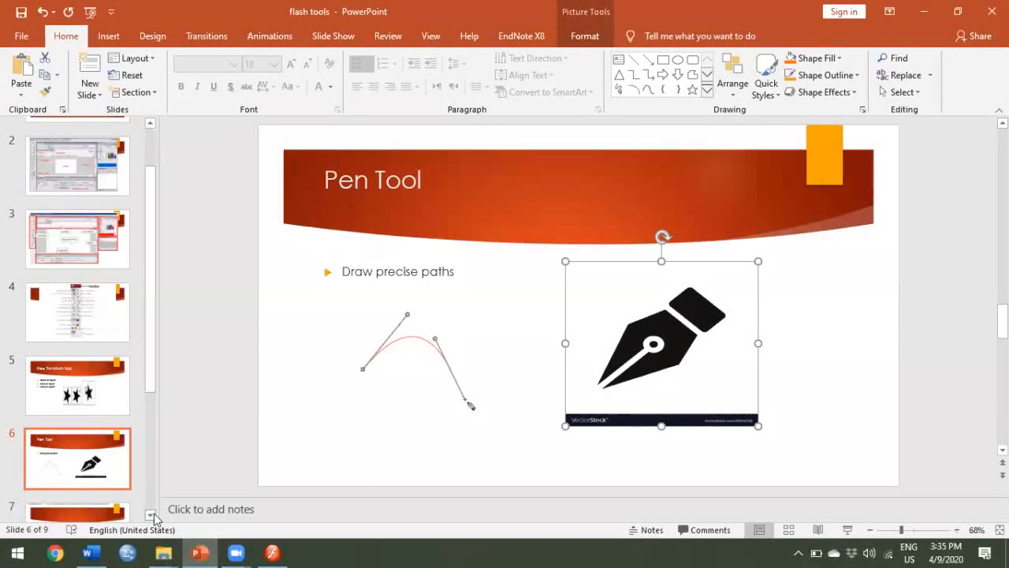
pyautogui.click(153, 514)
pyautogui.click(154, 513)
pyautogui.click(57, 446)
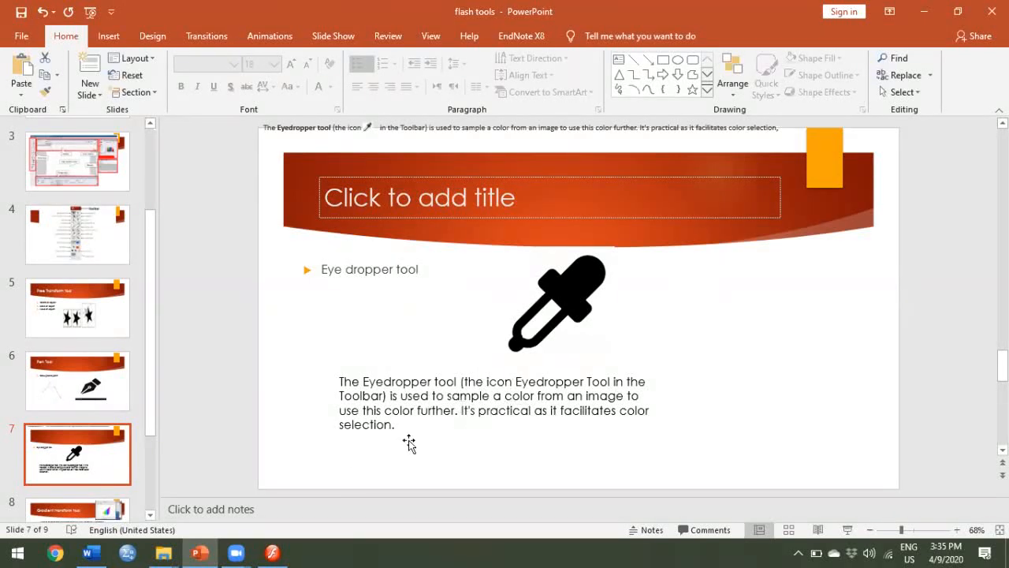
pyautogui.click(272, 552)
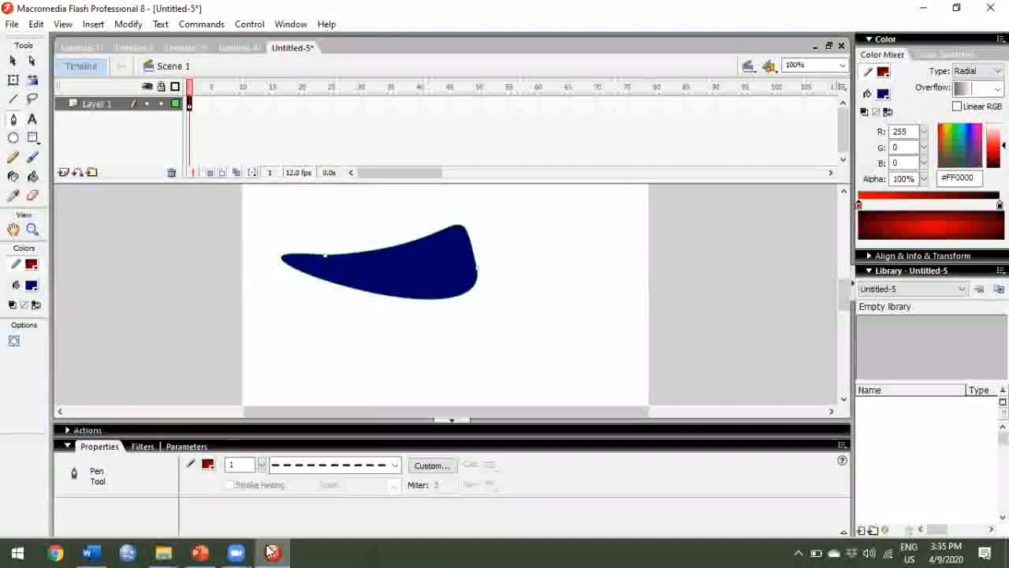
# Draw a slightly tall, dark blue oval to the right of the pen-drawn shape with the Oval tool
pyautogui.click(10, 24)
pyautogui.click(8, 26)
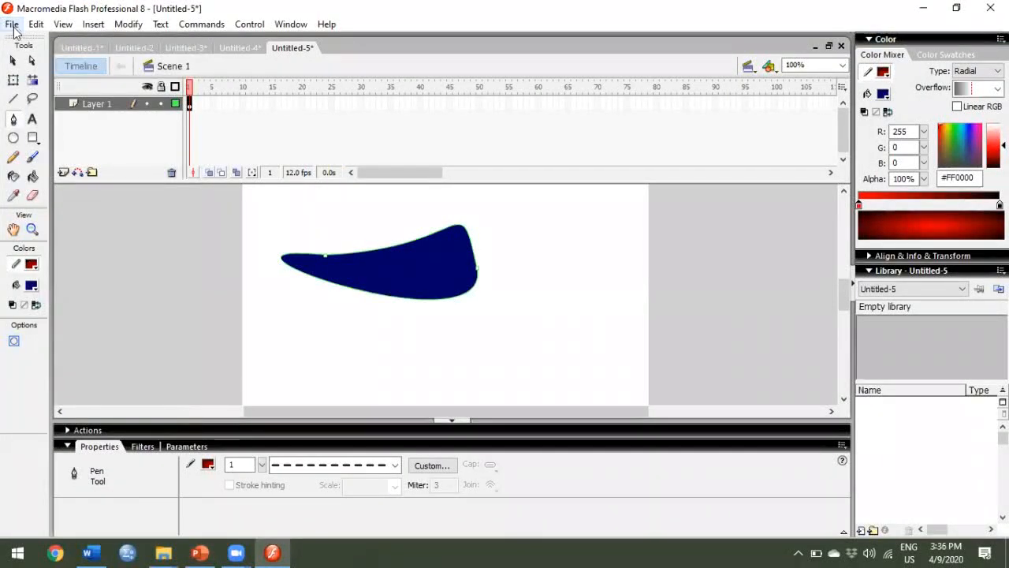
pyautogui.click(13, 140)
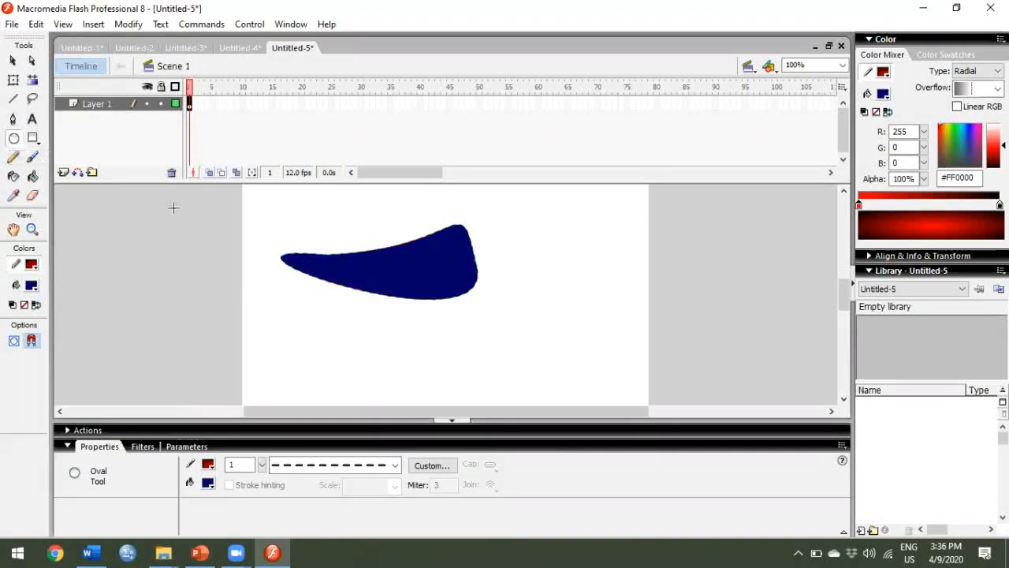
pyautogui.moveTo(517, 243); pyautogui.dragTo(603, 338)
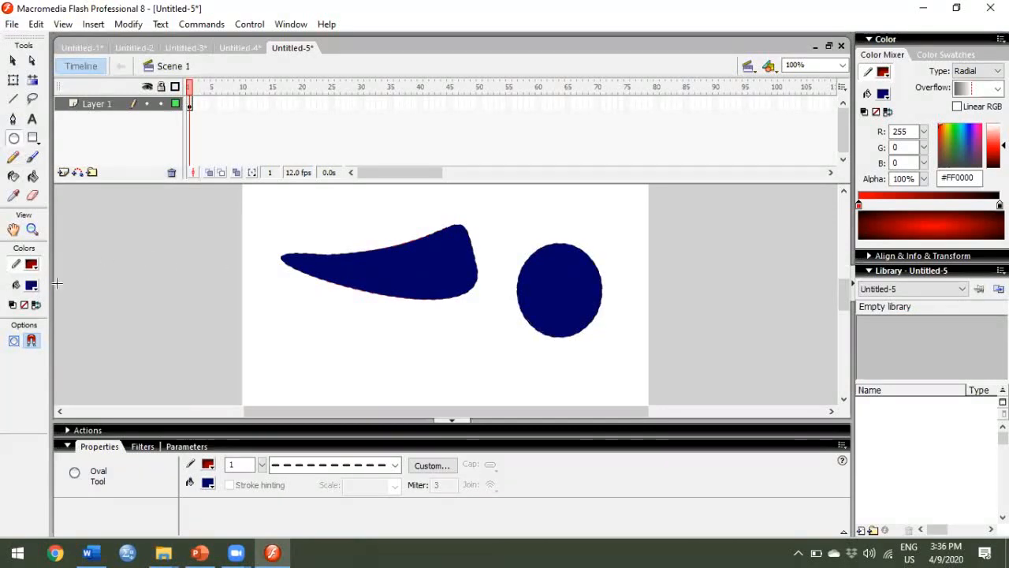
# Set the fill color to #99CC33 and the stroke color to #990000, and draw a wide oval below the pen-drawn shape
pyautogui.click(33, 286)
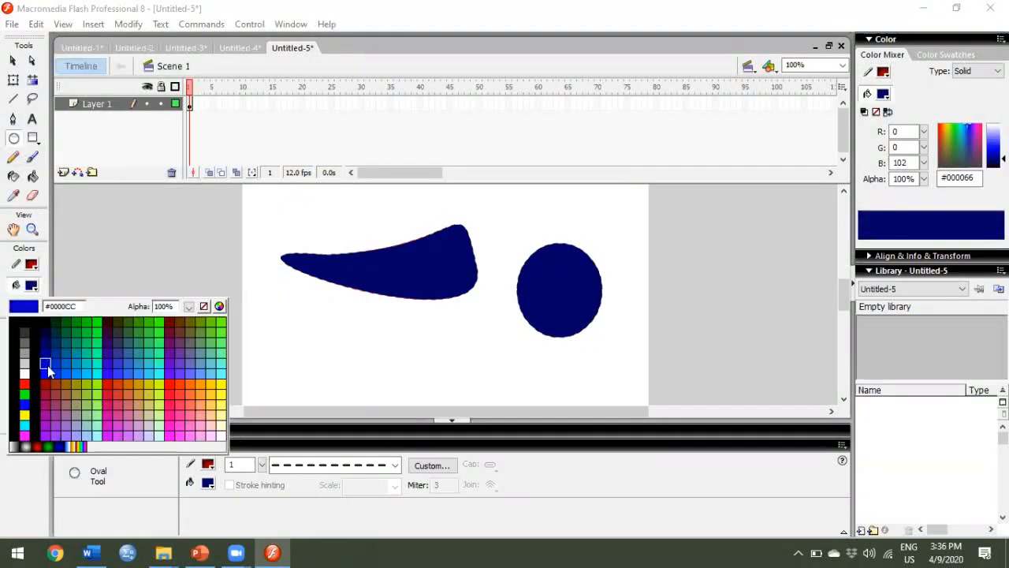
pyautogui.click(92, 388)
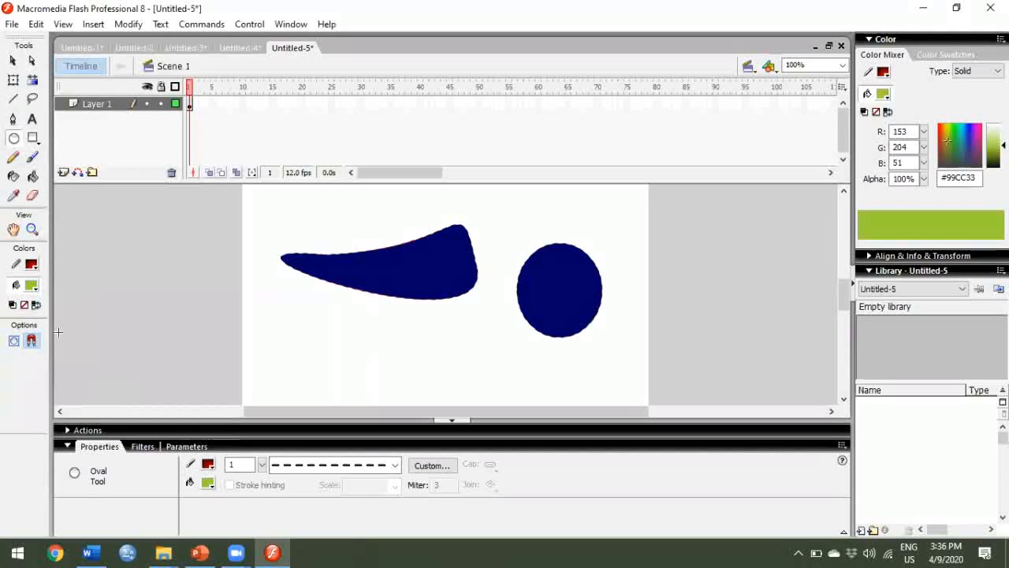
pyautogui.click(33, 266)
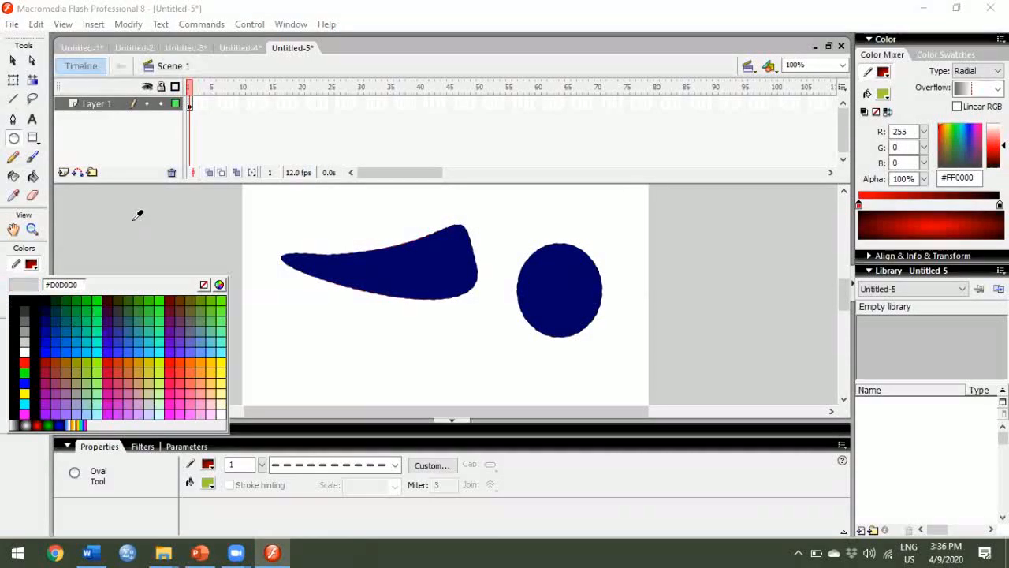
pyautogui.click(46, 362)
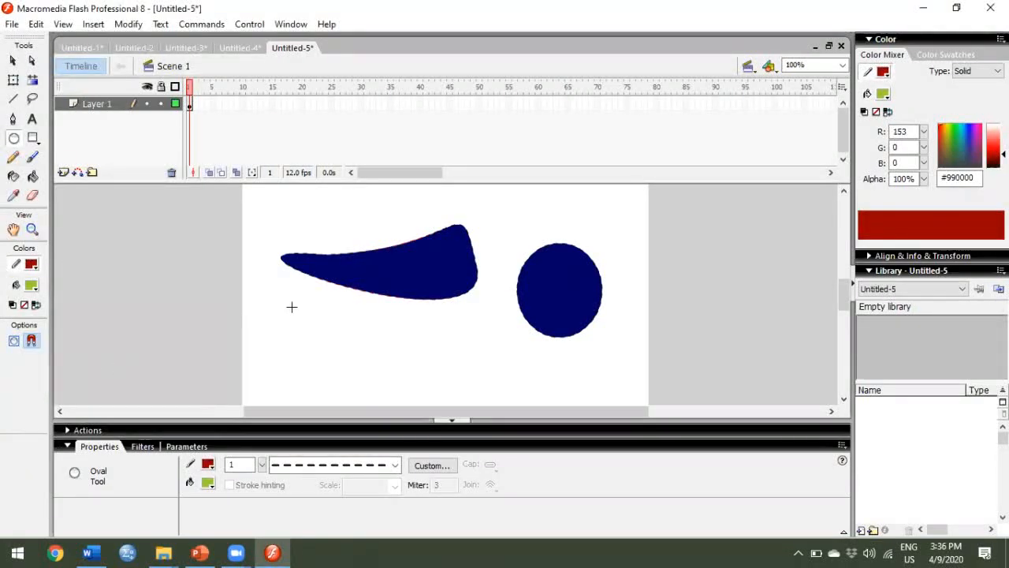
pyautogui.moveTo(293, 303)
pyautogui.mouseDown()
pyautogui.moveTo(333, 342)
pyautogui.moveTo(434, 389)
pyautogui.mouseUp()
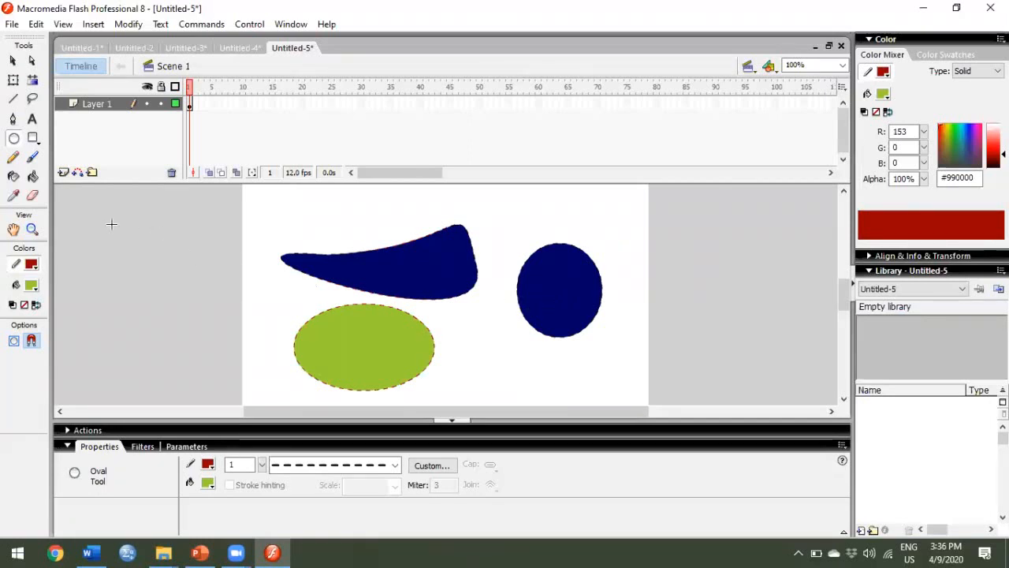
# Sample the wide oval's green fill with the Eyedropper and apply it to the right-hand oval and the pen-drawn shape
pyautogui.click(13, 198)
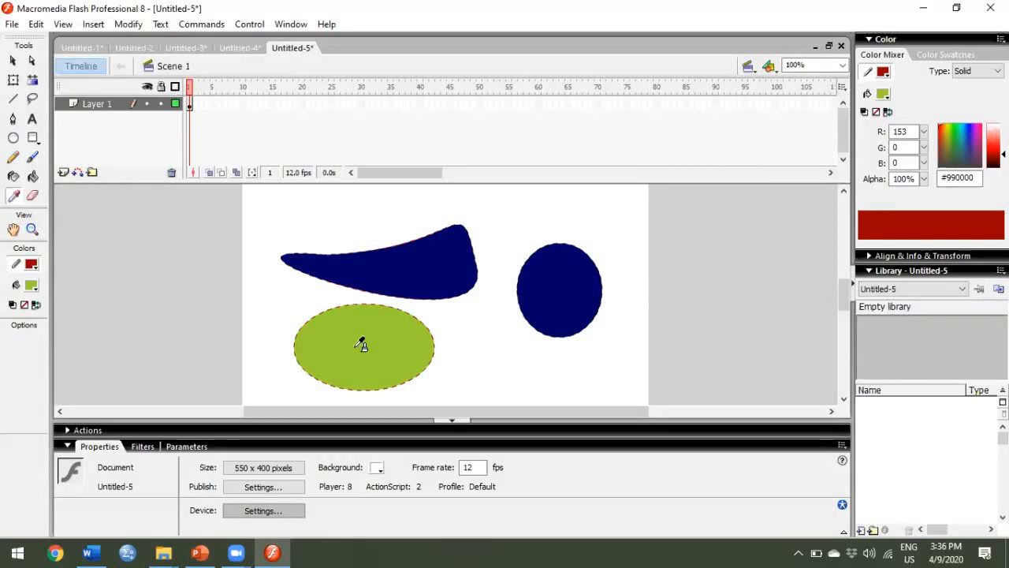
pyautogui.click(360, 343)
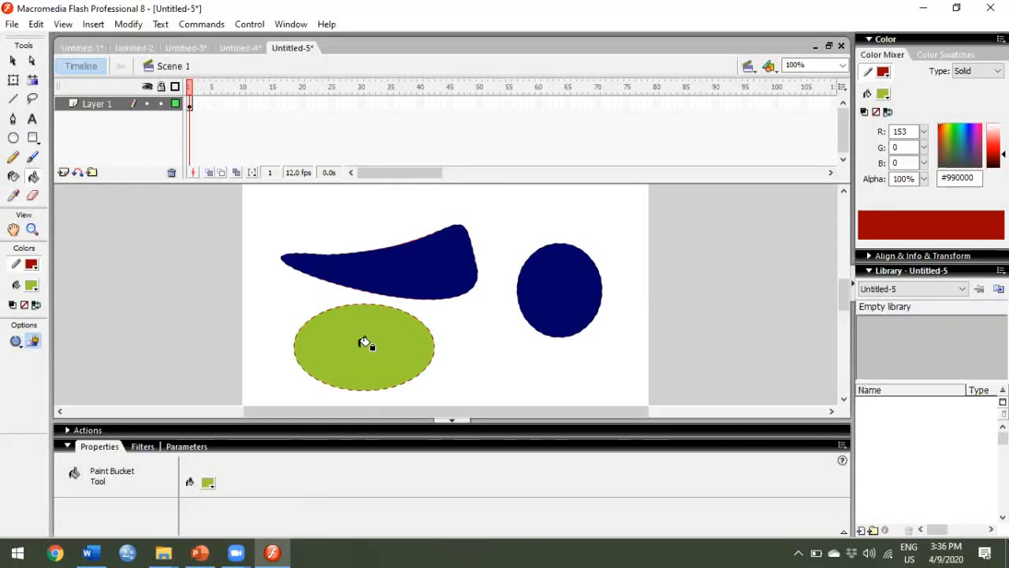
pyautogui.click(552, 298)
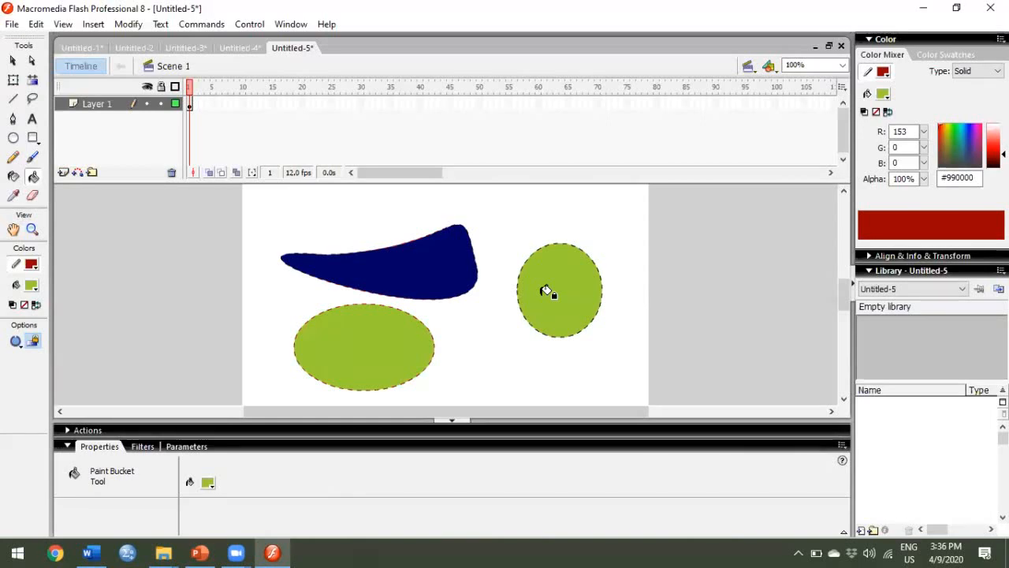
pyautogui.click(462, 276)
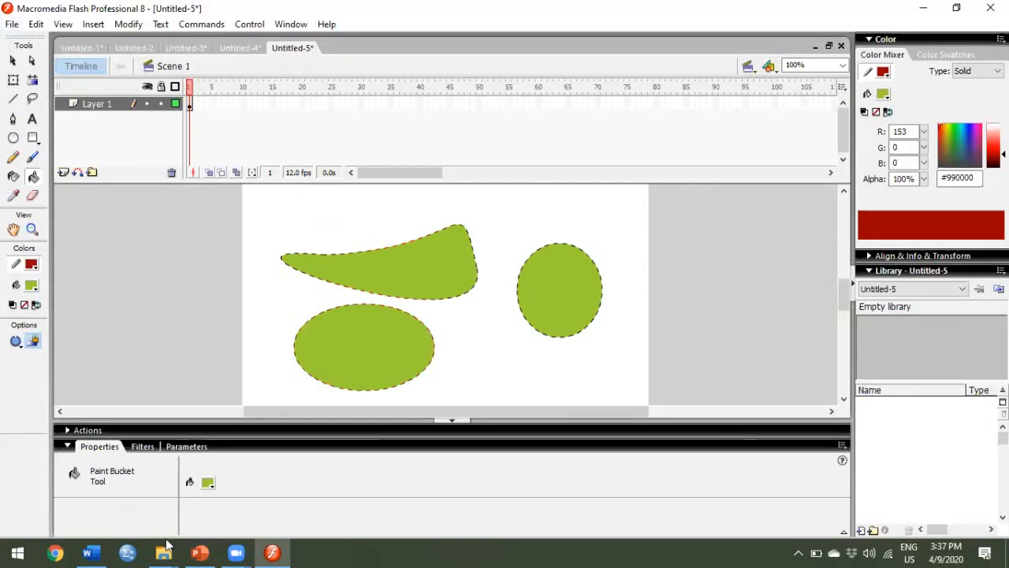
# Switch to the PowerPoint presentation flash tools, review the Gradient transform tool slide and stretch its picture wider toward the title
pyautogui.click(199, 551)
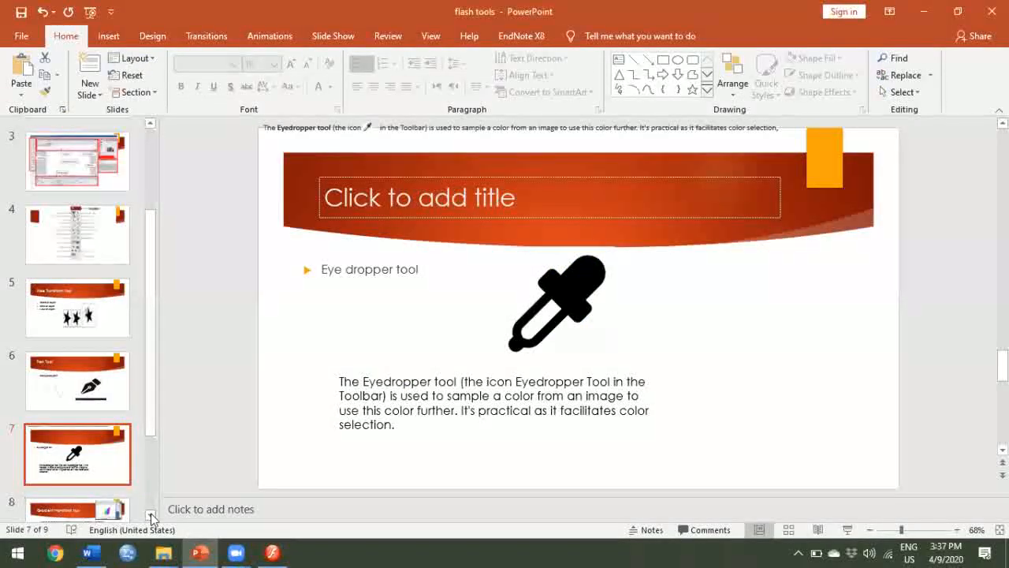
pyautogui.click(150, 516)
pyautogui.click(87, 496)
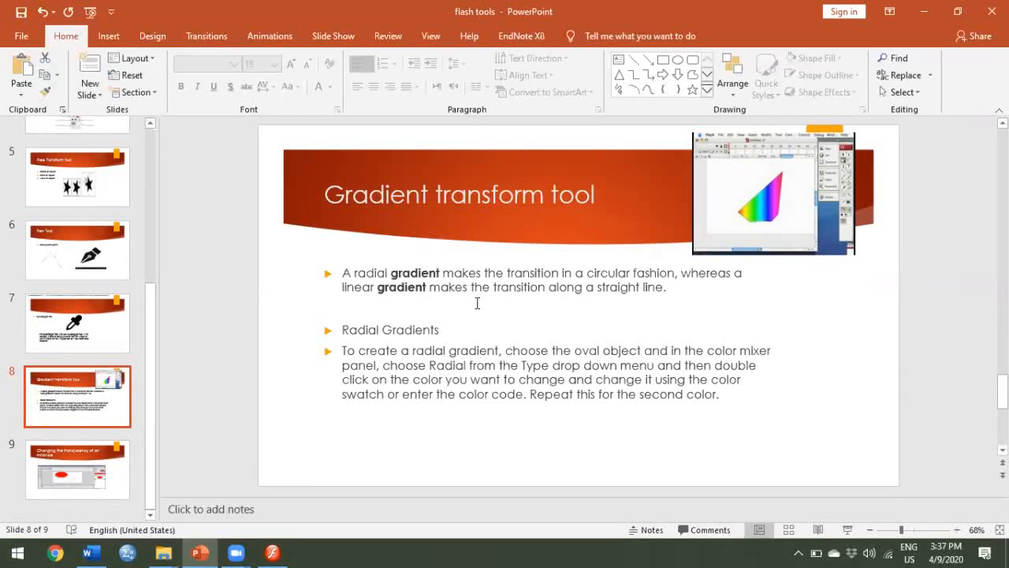
pyautogui.click(690, 178)
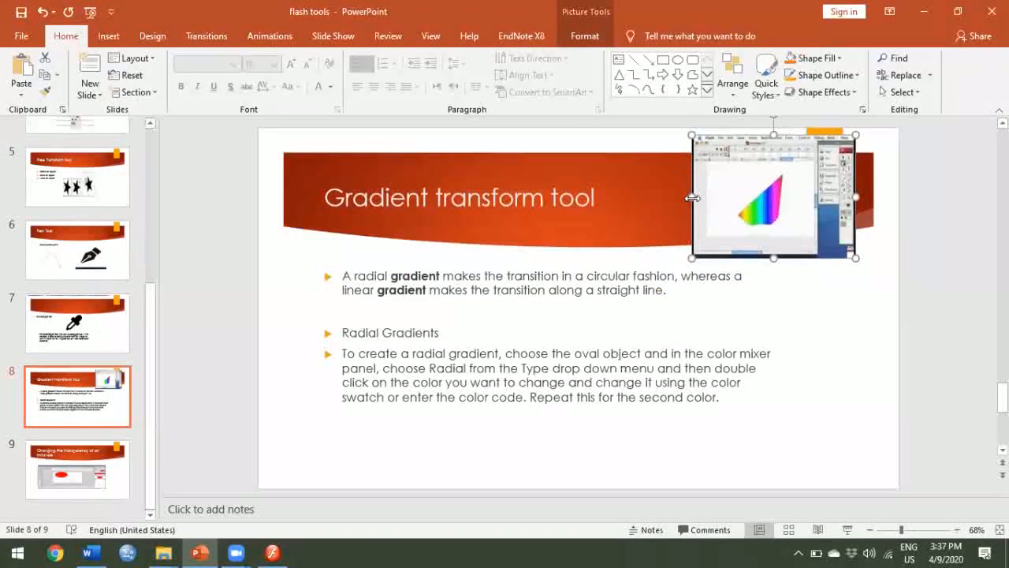
pyautogui.moveTo(692, 196); pyautogui.dragTo(613, 198)
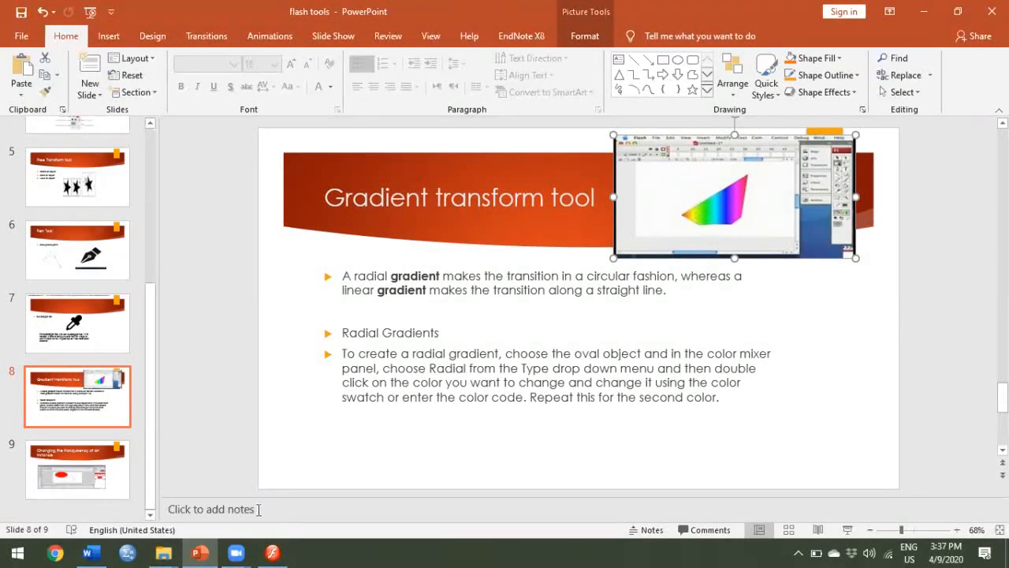
# Return to Flash and create another blank Flash Document
pyautogui.click(272, 552)
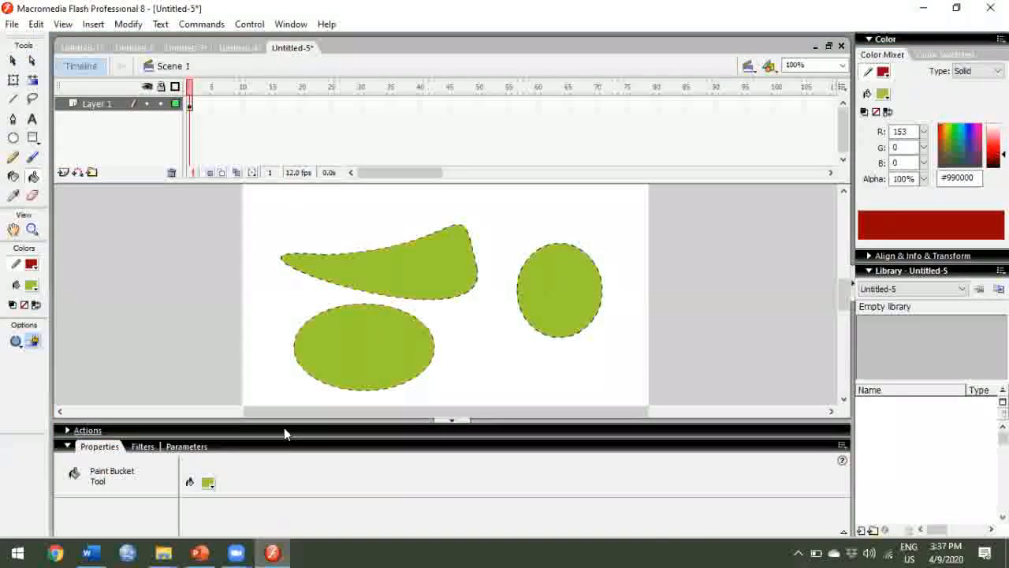
pyautogui.click(12, 24)
pyautogui.click(25, 40)
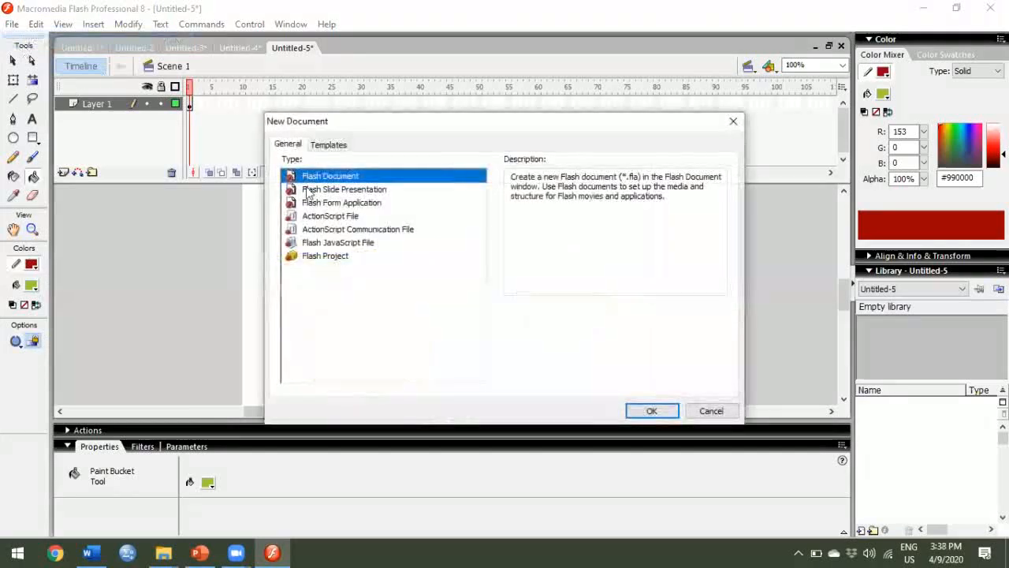
pyautogui.click(640, 411)
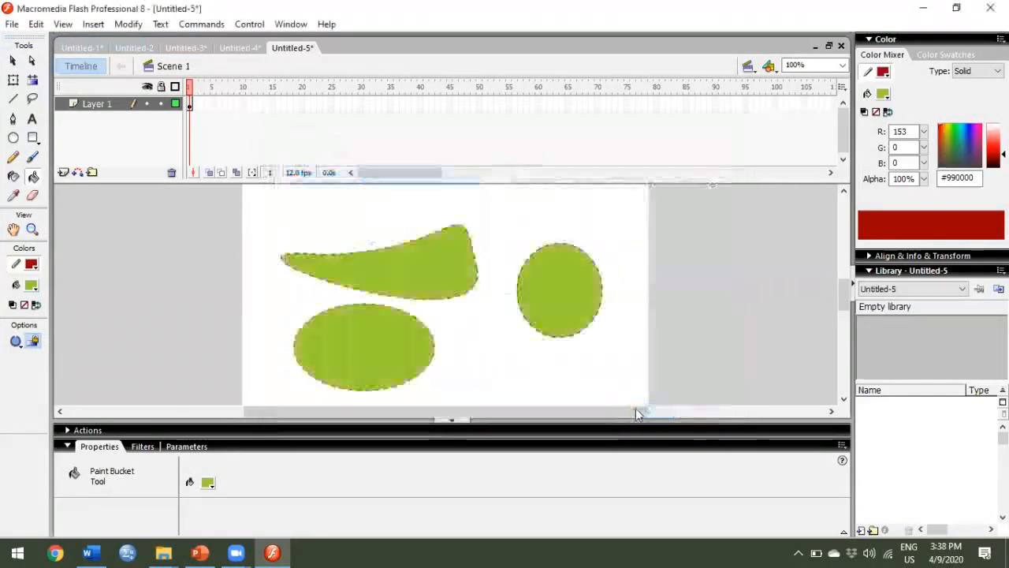
# Draw an oval about 216 by 169 px near the stage's center, filled with the rainbow linear gradient
pyautogui.click(14, 138)
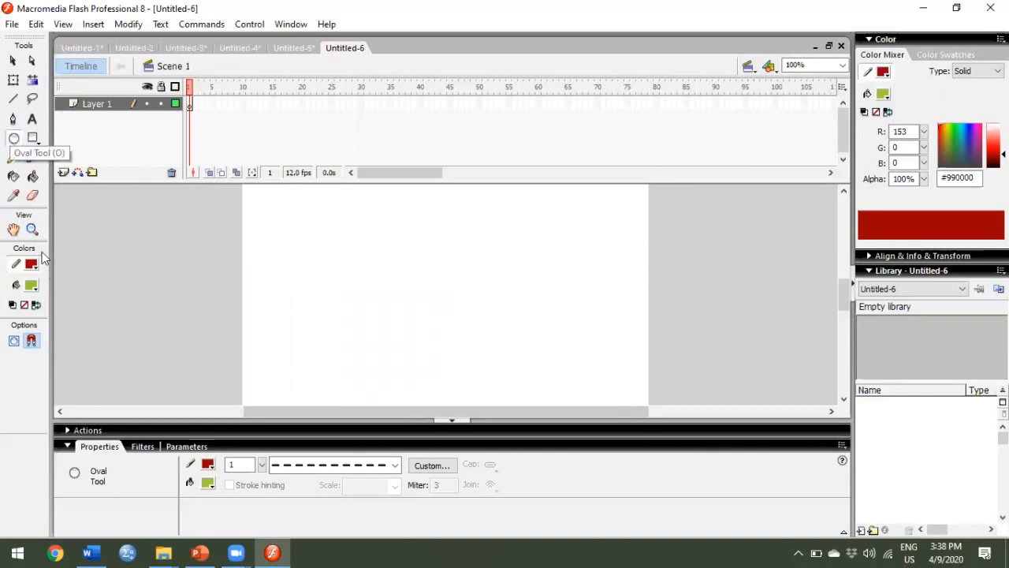
pyautogui.click(32, 286)
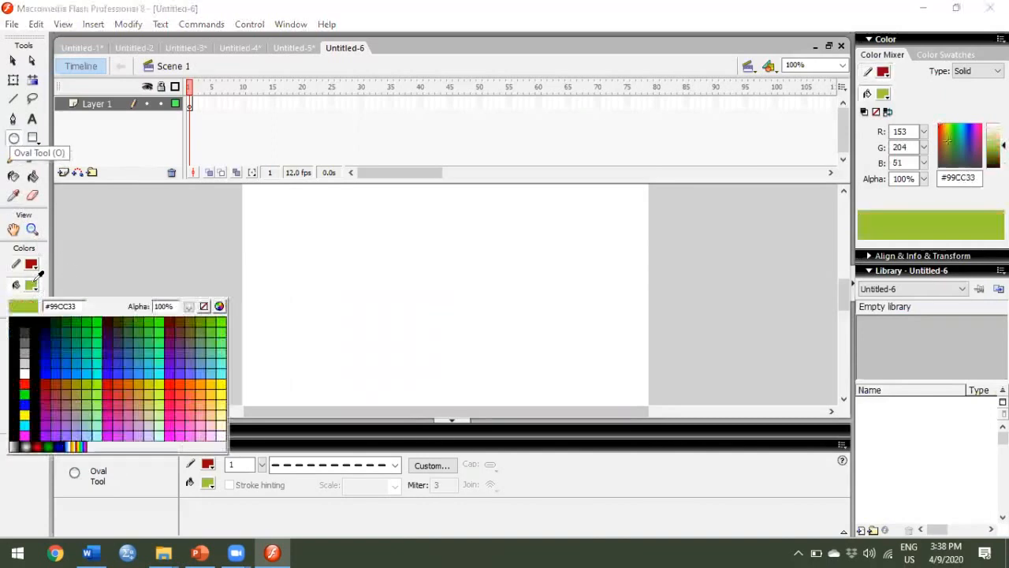
pyautogui.click(84, 446)
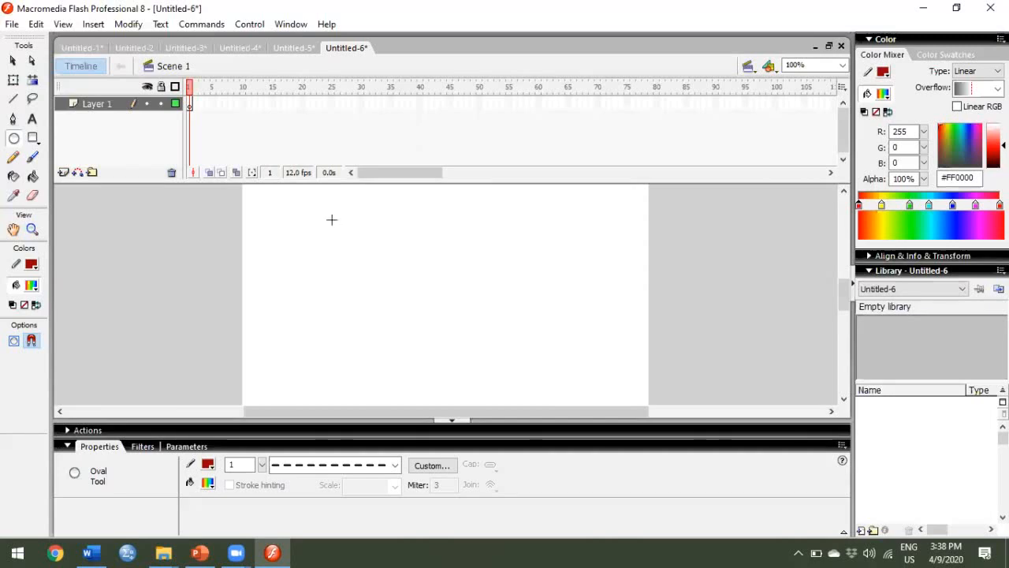
pyautogui.moveTo(331, 219); pyautogui.dragTo(491, 344)
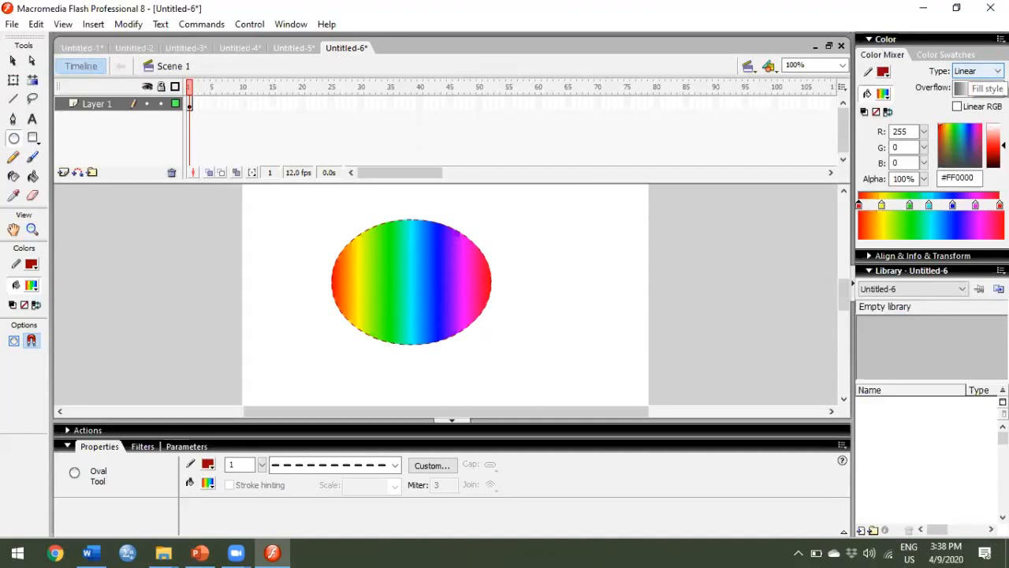
# Change the fill type to Radial and draw a near-circular oval about 148 by 141 px to the right of the first oval
pyautogui.click(978, 71)
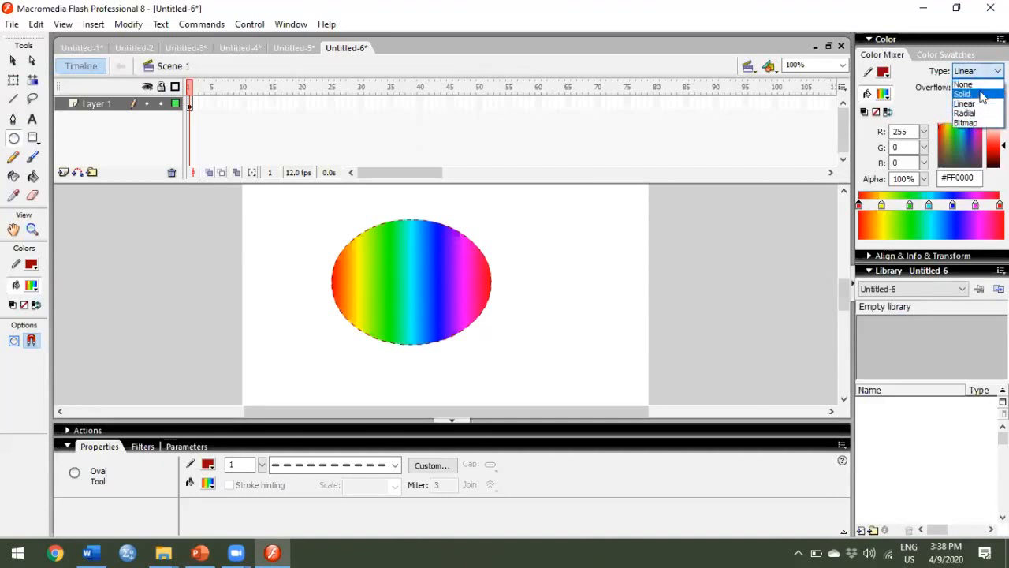
pyautogui.click(966, 113)
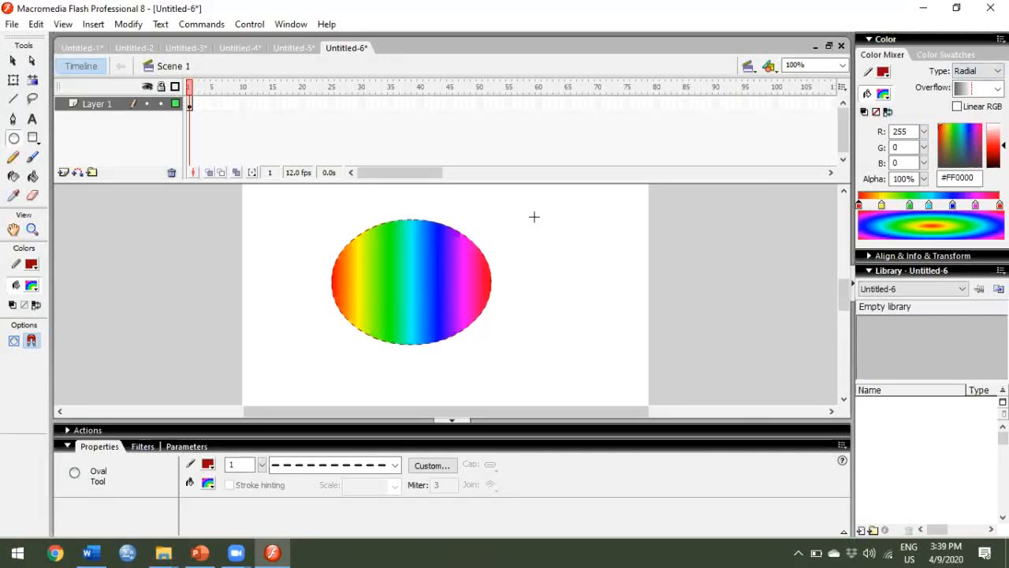
pyautogui.moveTo(534, 216); pyautogui.dragTo(644, 320)
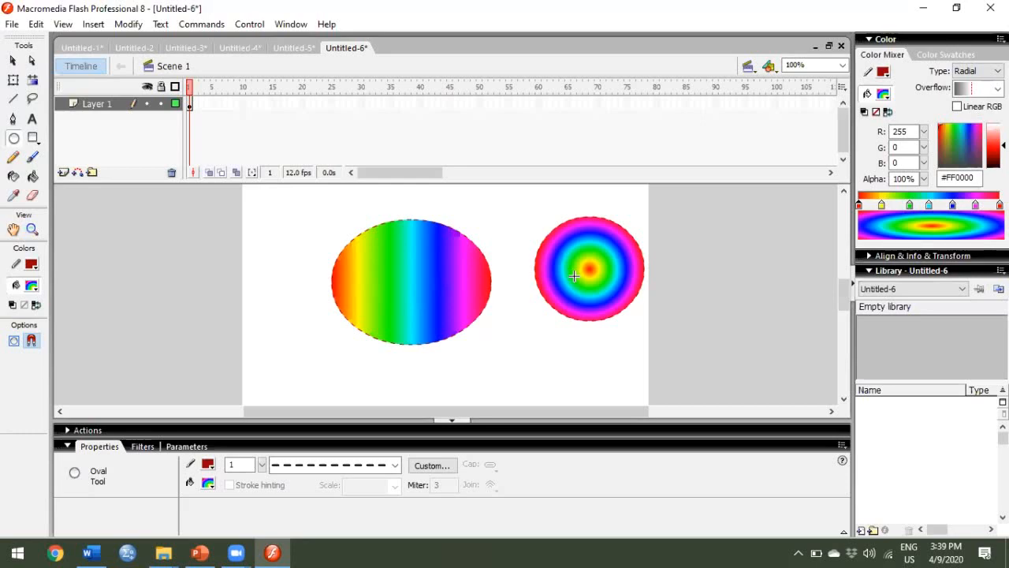
# Use the Gradient Transform tool to narrow the large oval's linear gradient to a central band and shrink the smaller oval's radial gradient
pyautogui.click(34, 82)
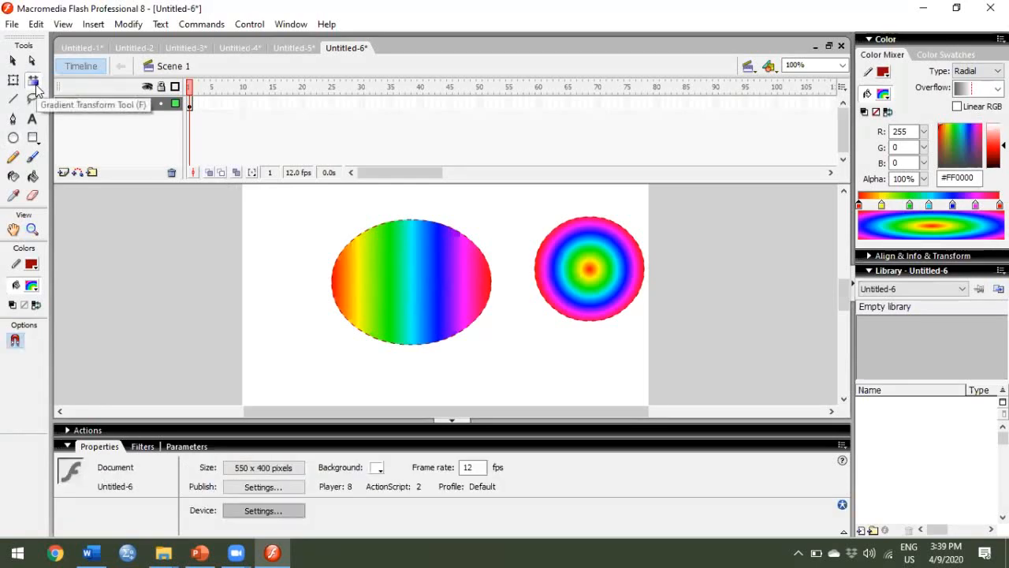
pyautogui.click(372, 292)
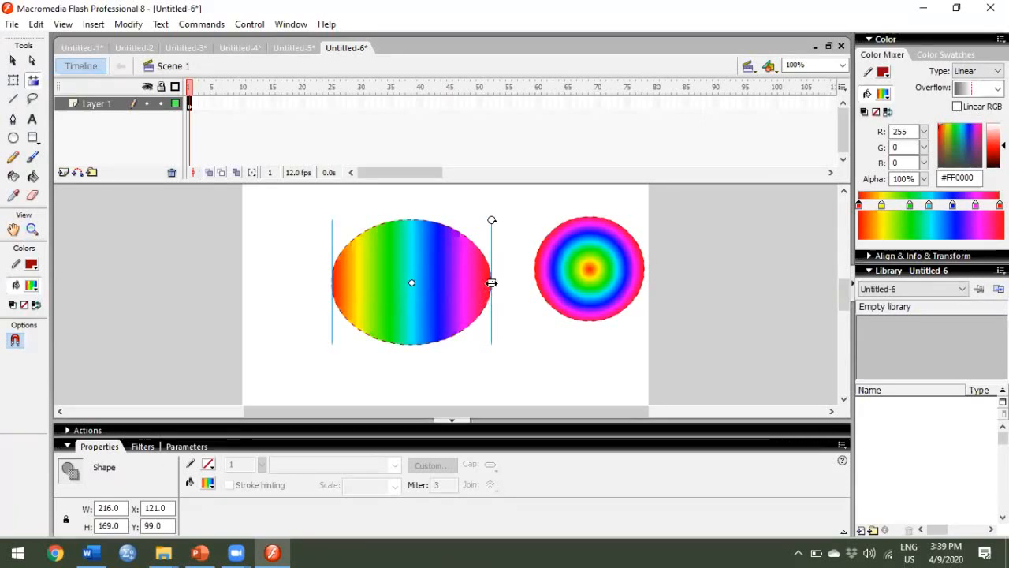
pyautogui.moveTo(491, 282); pyautogui.dragTo(431, 282)
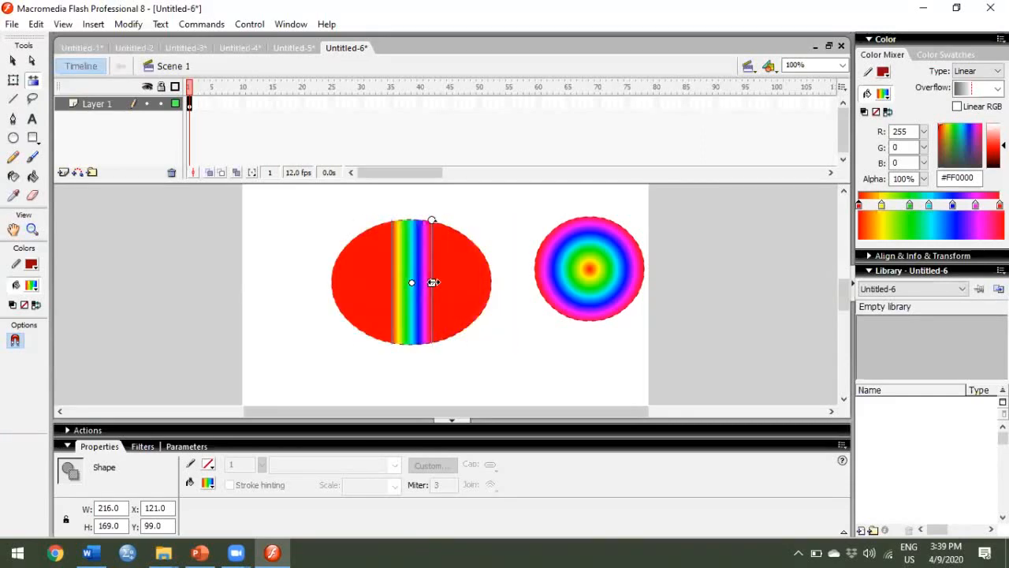
pyautogui.click(589, 268)
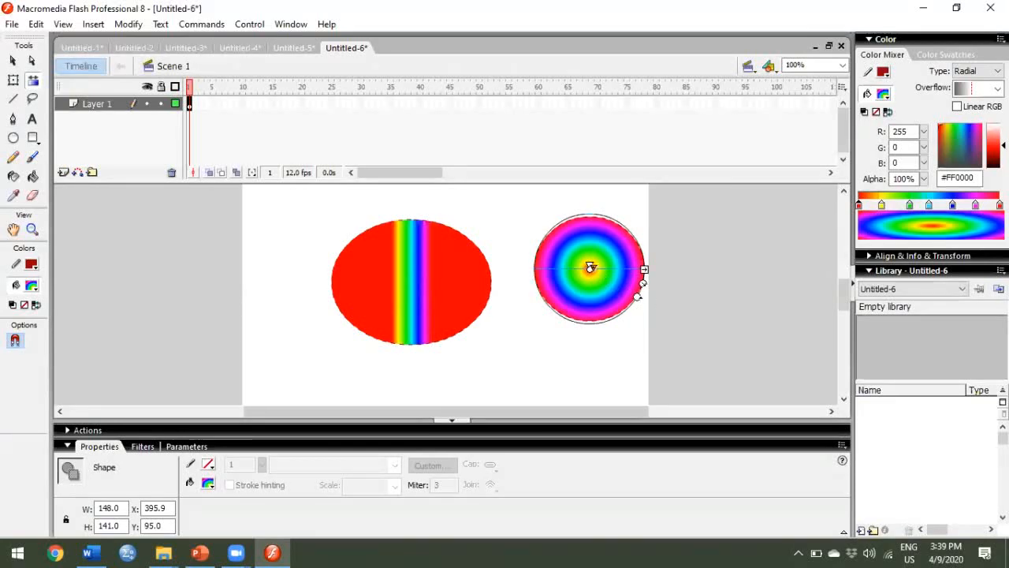
pyautogui.moveTo(590, 268)
pyautogui.mouseDown()
pyautogui.moveTo(589, 297)
pyautogui.moveTo(585, 263)
pyautogui.moveTo(636, 268)
pyautogui.moveTo(591, 266)
pyautogui.moveTo(608, 272)
pyautogui.mouseUp()
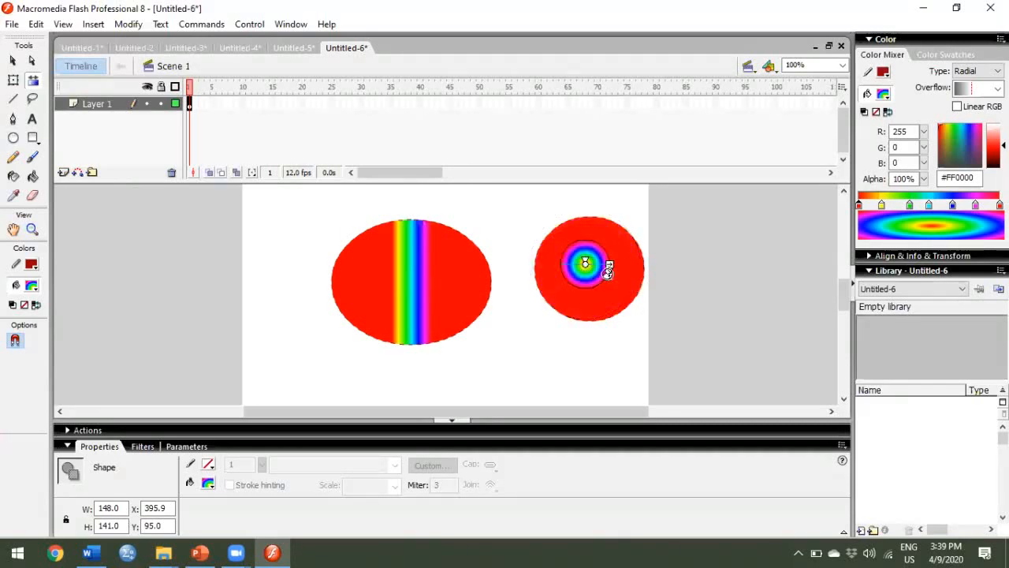